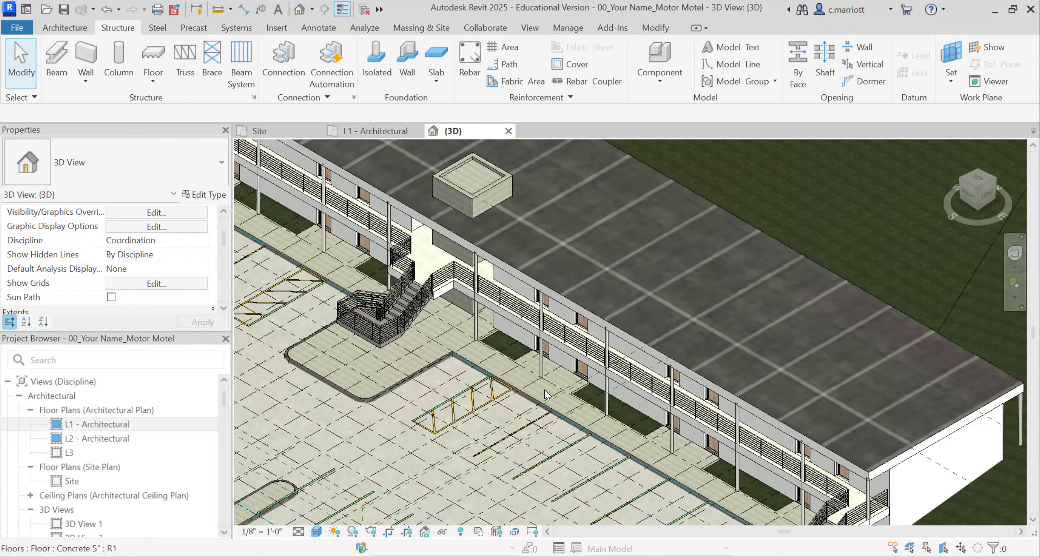
scroll(581, 355, down, 5)
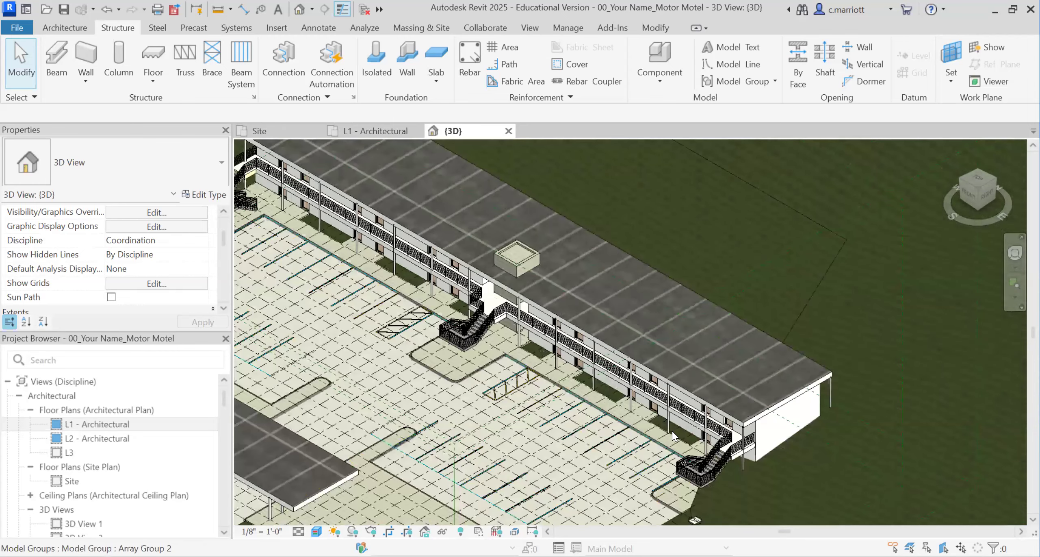
scroll(672, 431, up, 2)
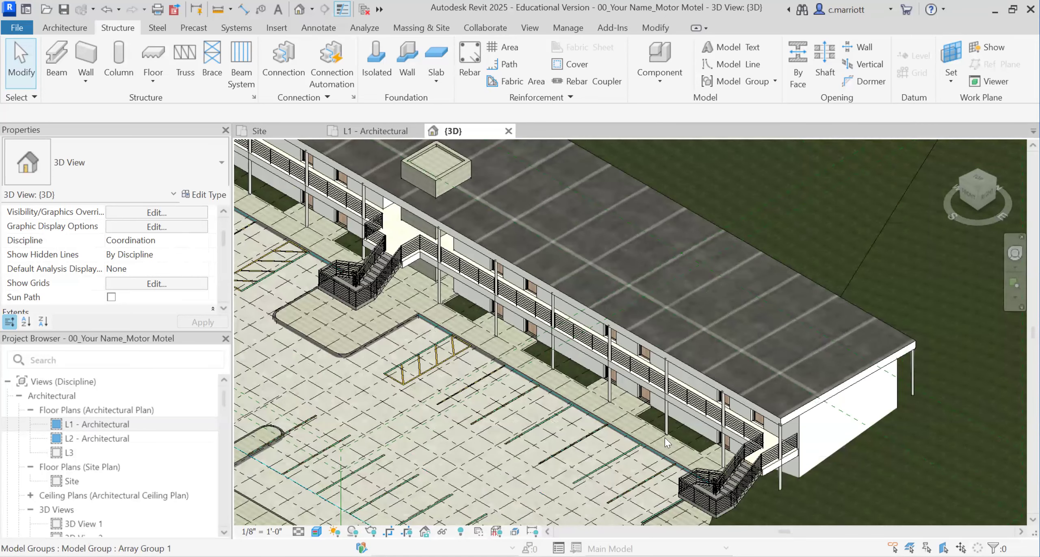
scroll(684, 448, up, 1)
scroll(684, 448, up, 1)
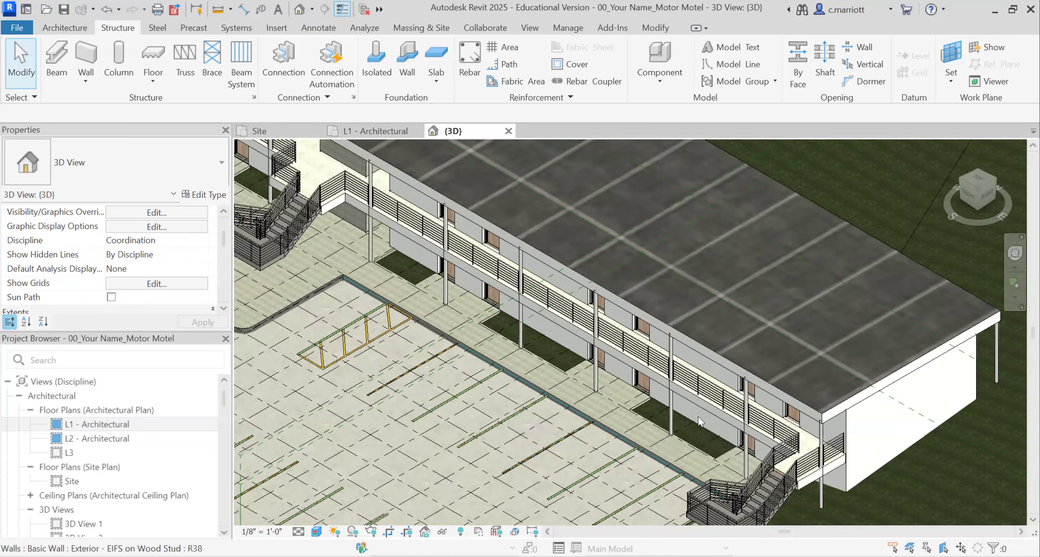
scroll(705, 418, down, 1)
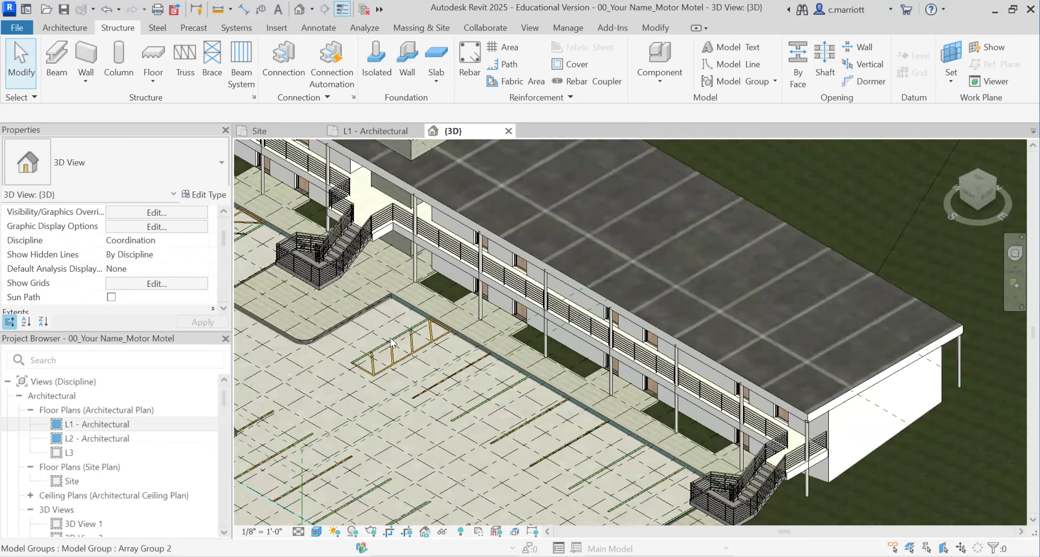
- Open the L1 - Architectural floor plan and start a Concrete 12" structural wall there
click(94, 57)
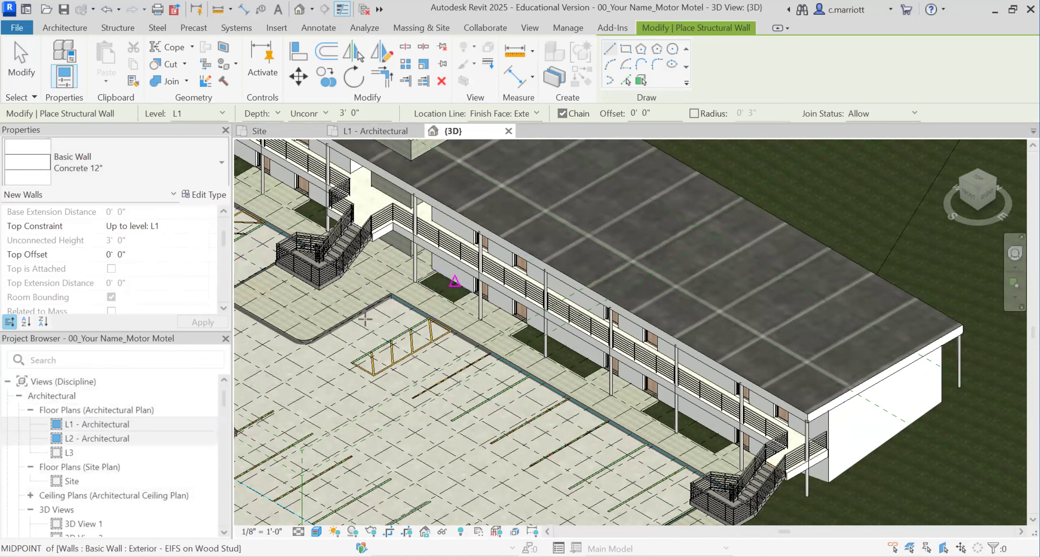
double_click(107, 424)
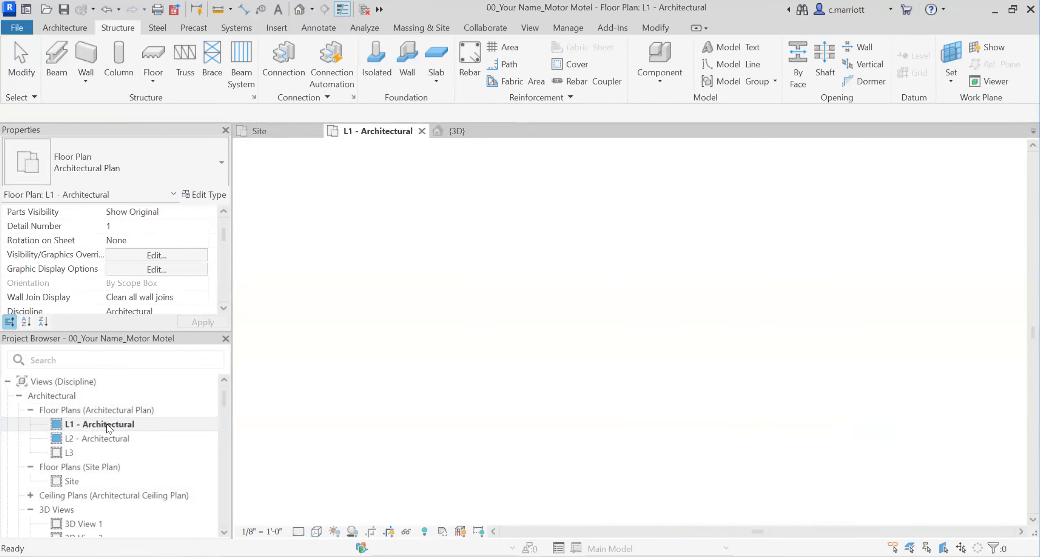
scroll(532, 317, down, 1)
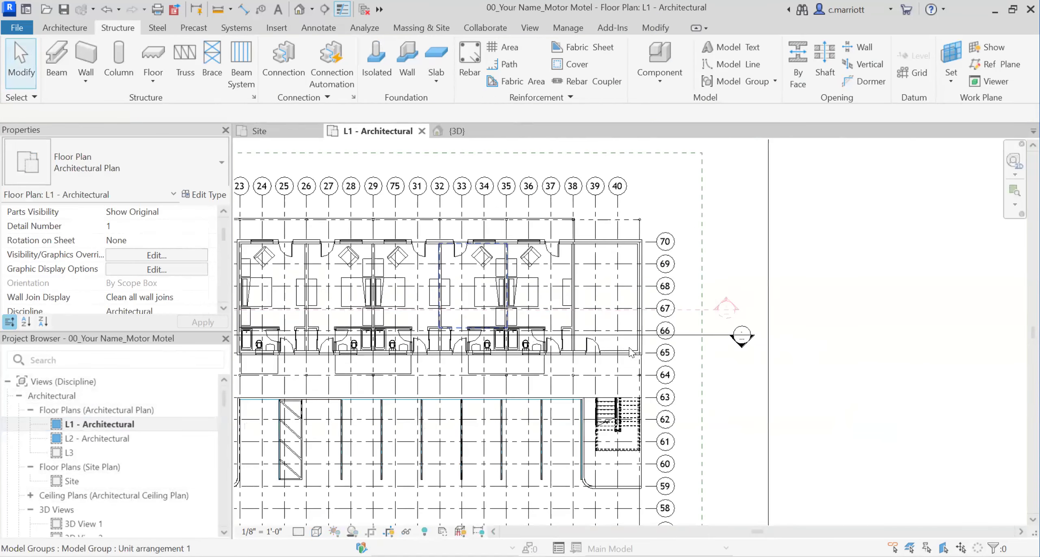
middle_drag(551, 341, 742, 376)
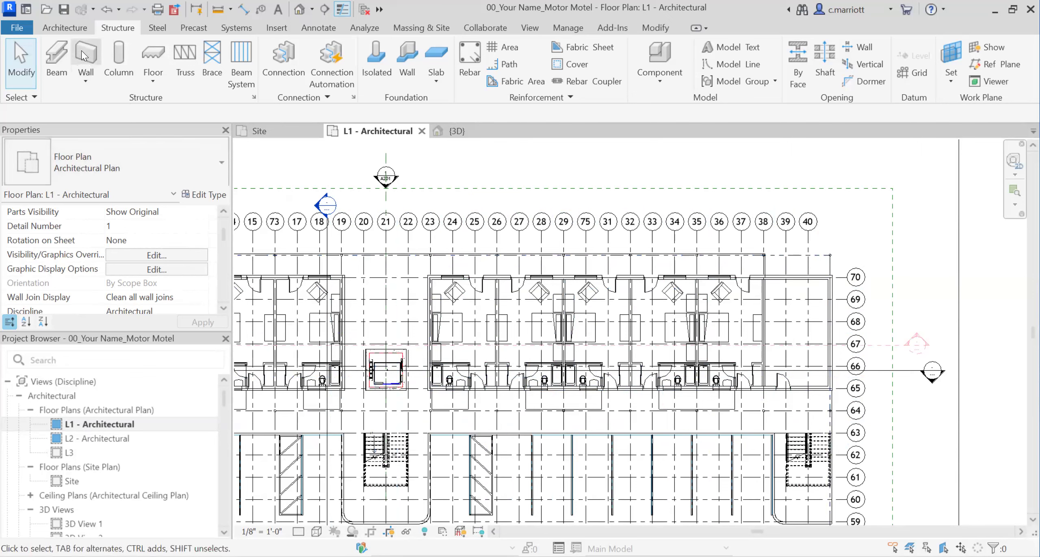
click(97, 68)
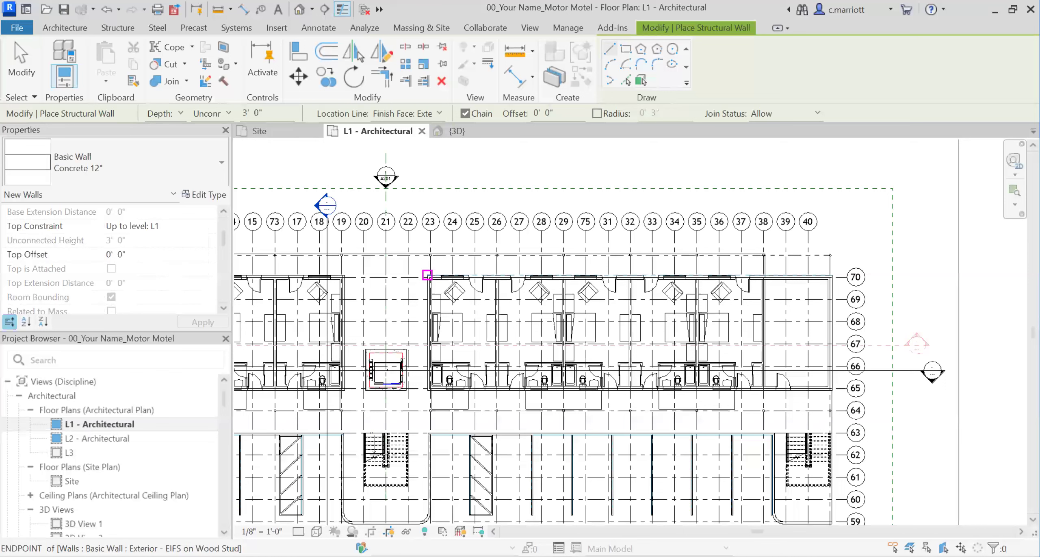
click(316, 531)
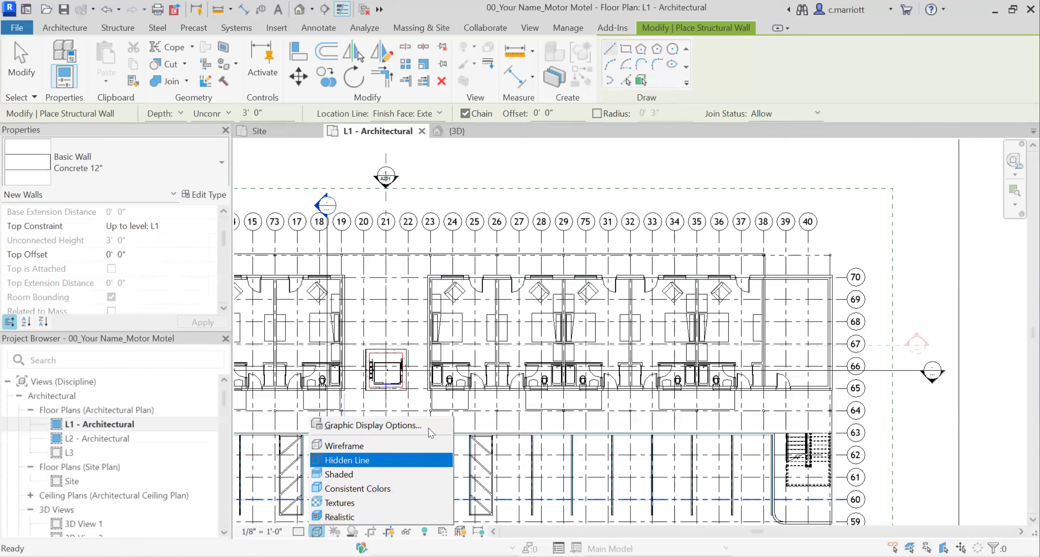
click(429, 271)
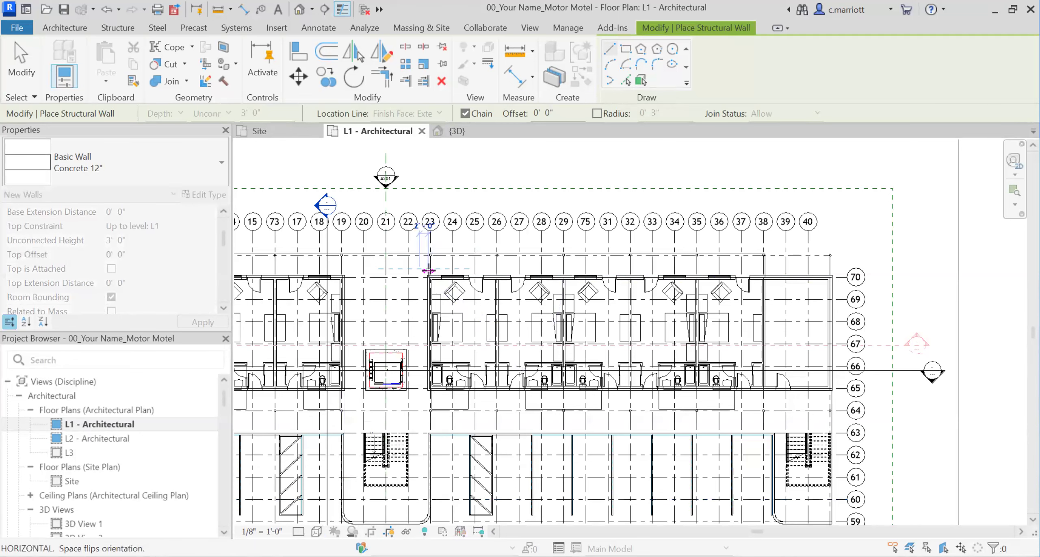
key(Escape)
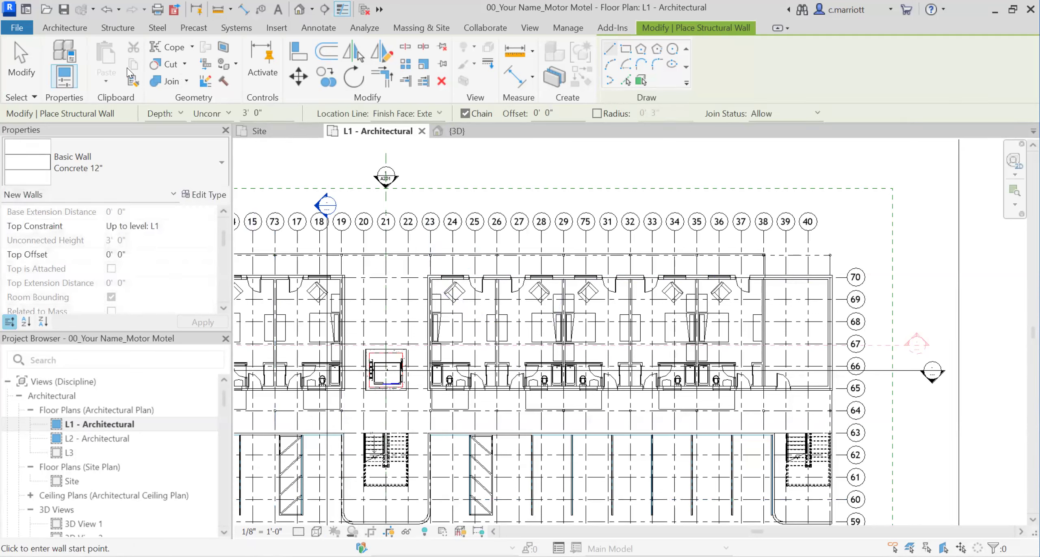
- Draw the structural wall from the room block's exterior corner near grids 23 and 70 east to the far corner, then south to grid 65
click(427, 274)
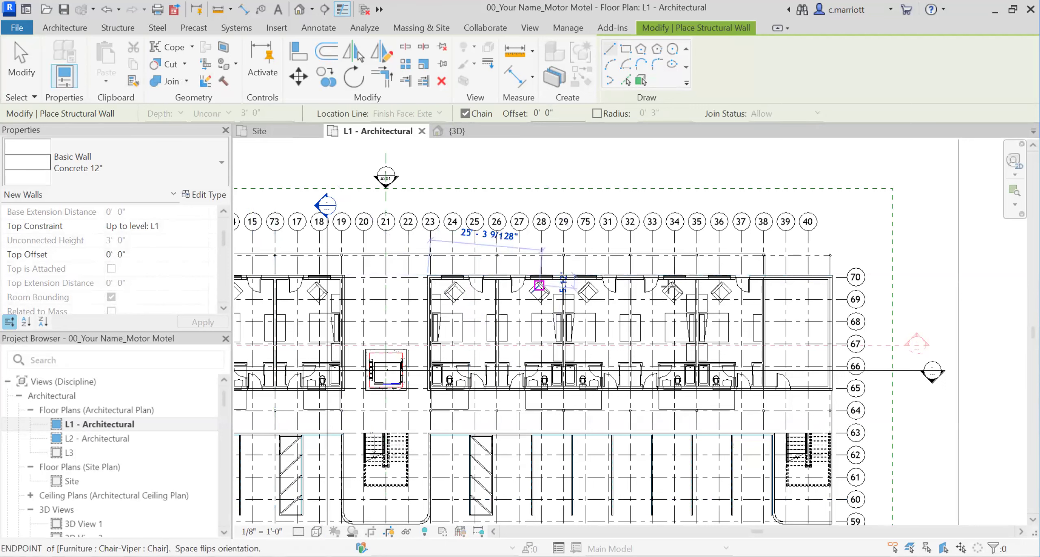
click(832, 275)
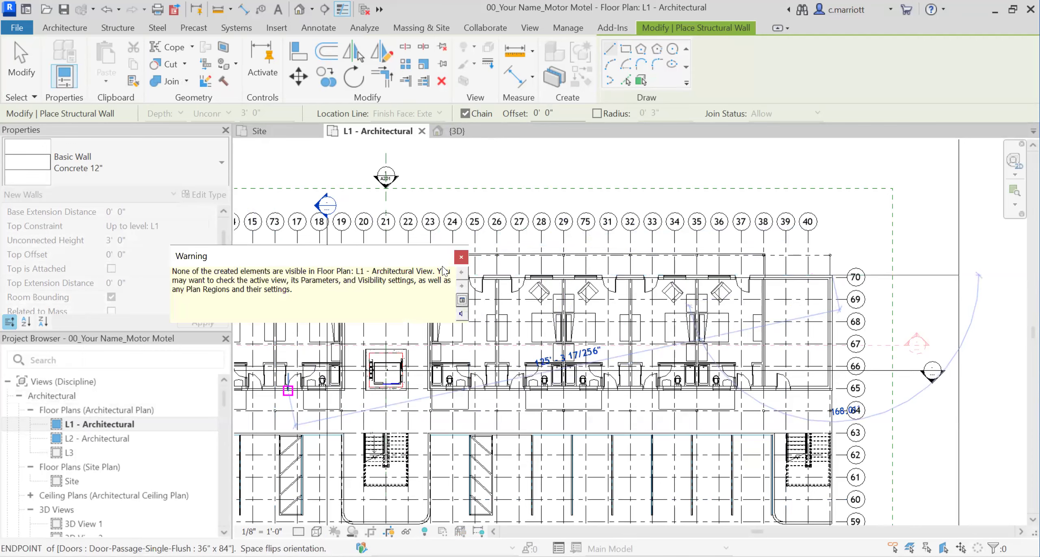
click(461, 257)
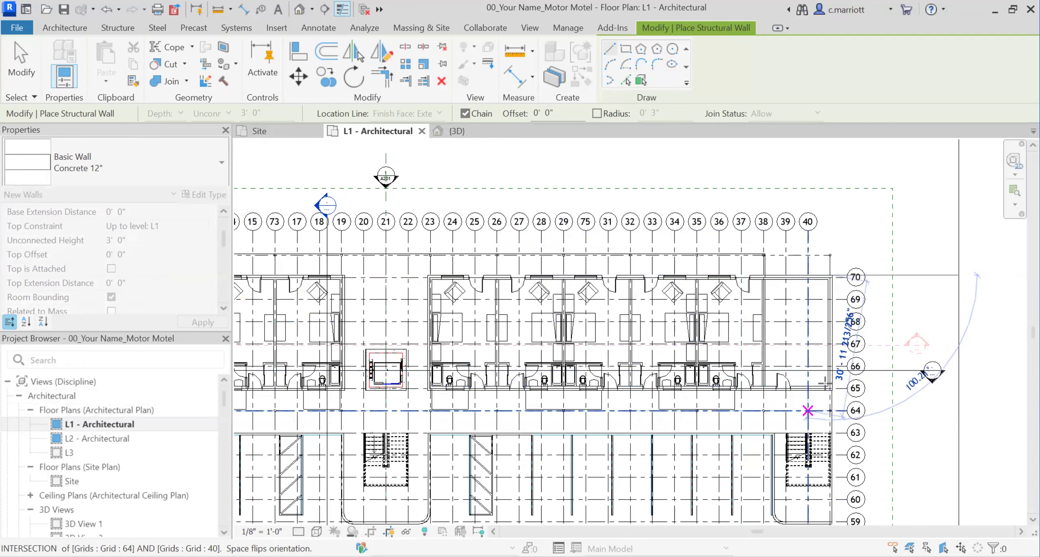
scroll(832, 390, up, 3)
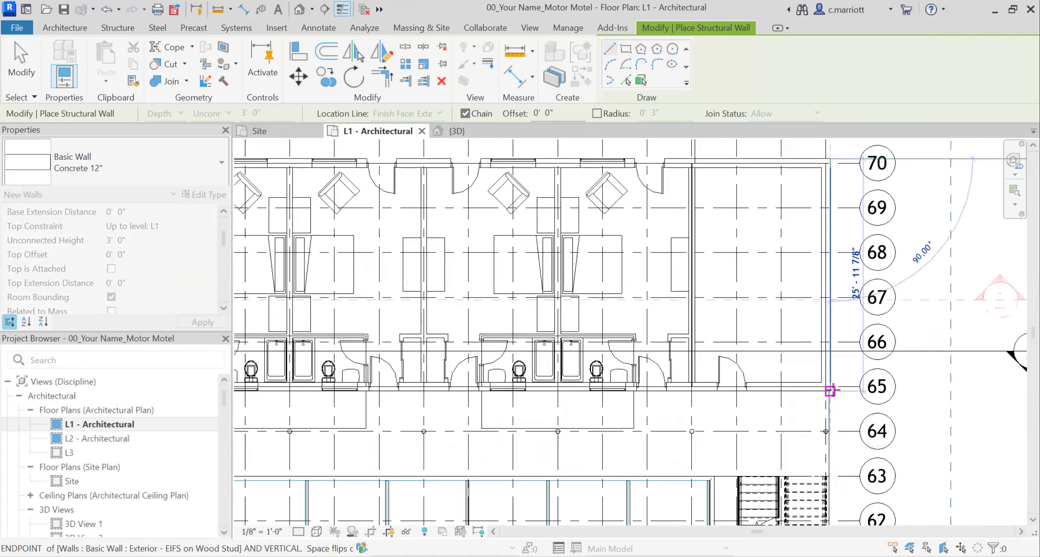
click(832, 390)
scroll(496, 376, down, 1)
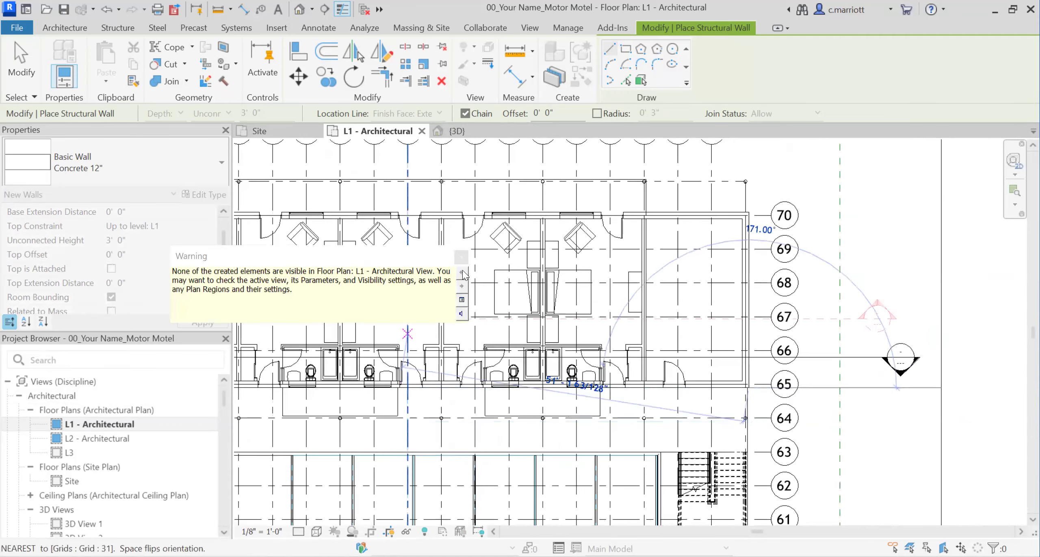
- Continue the structural wall west along the room block's south exterior face to its corner near grid 23
scroll(334, 406, down, 2)
middle_drag(354, 404, 604, 418)
scroll(483, 422, up, 2)
scroll(457, 422, up, 1)
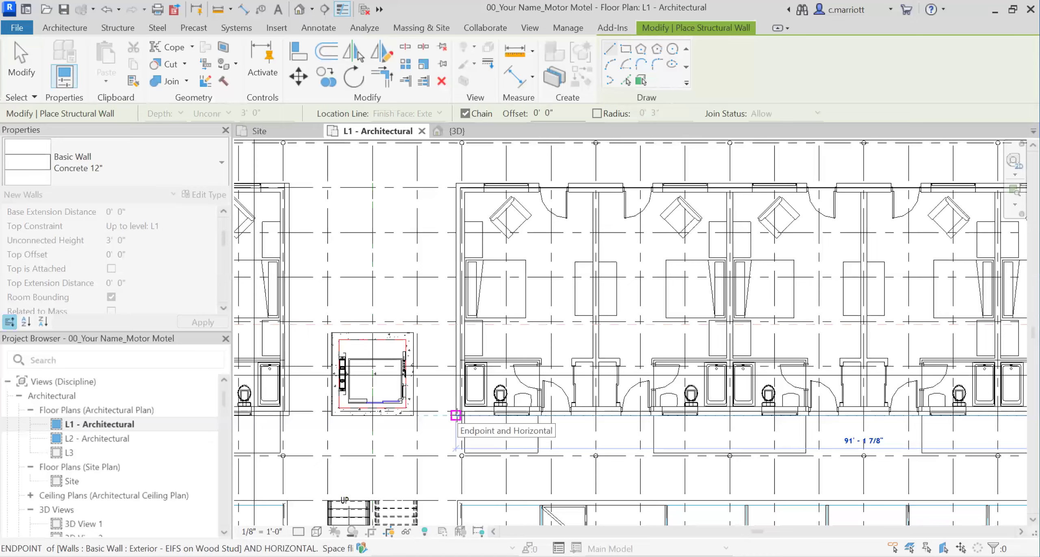
click(457, 413)
- Close the structural wall loop along the block's west exterior face up to the starting corner and finish the wall command
scroll(470, 324, down, 1)
middle_drag(470, 323, 458, 433)
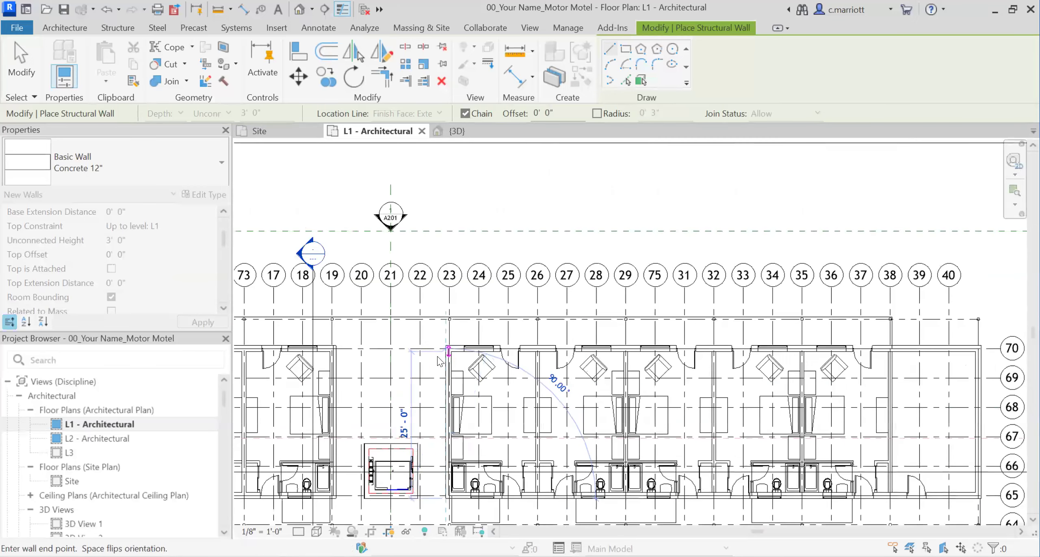
scroll(448, 343, up, 3)
click(447, 345)
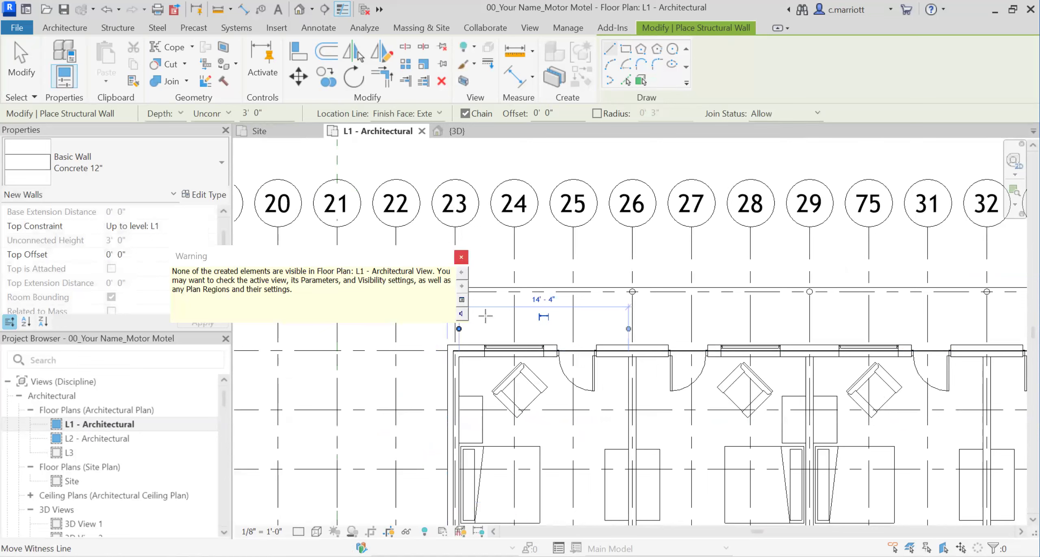
key(Escape)
key(Escape)
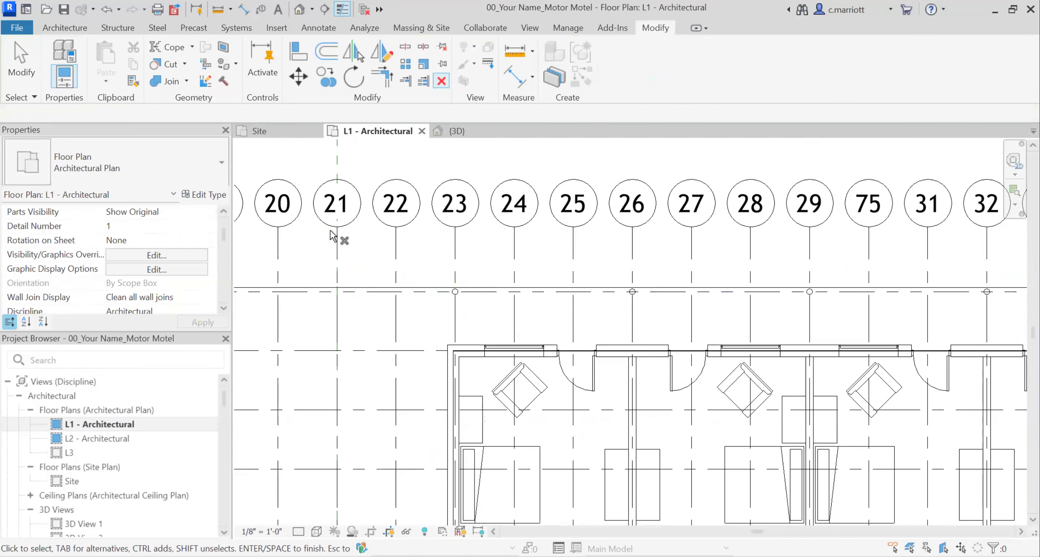
- Switch to the {3D} view and view the model from below at the new structural walls
click(452, 134)
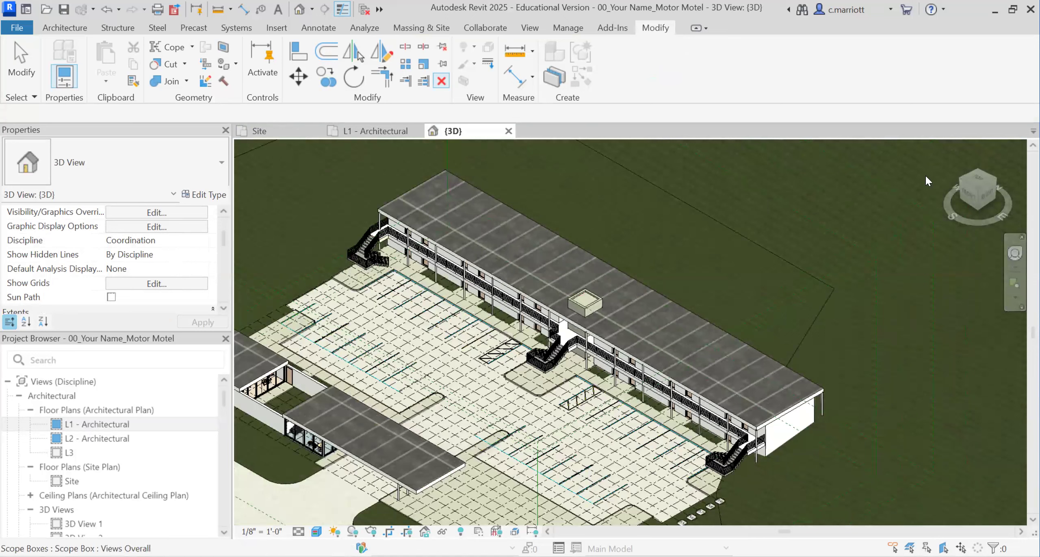
click(978, 210)
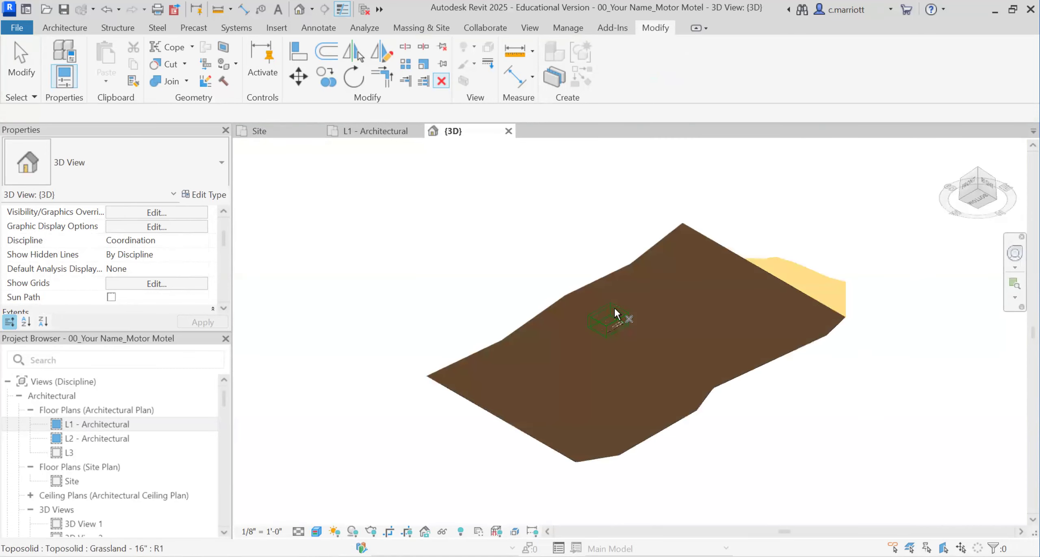
scroll(601, 350, up, 10)
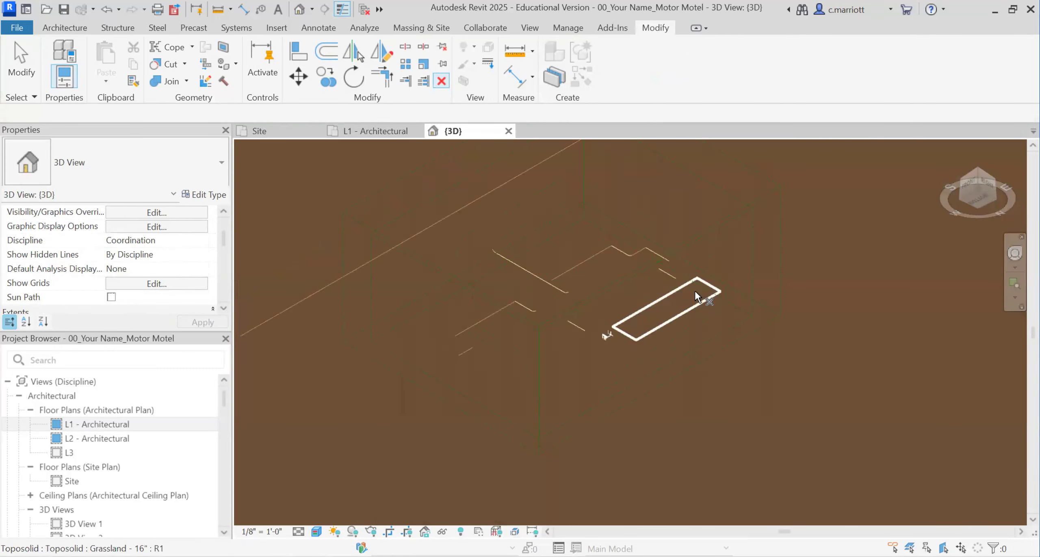
scroll(617, 301, up, 5)
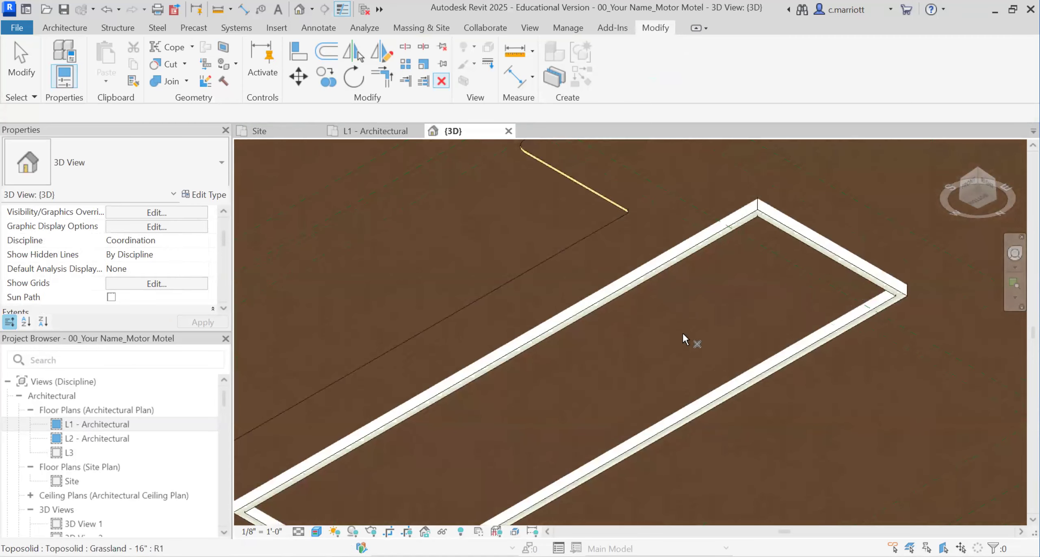
scroll(780, 358, down, 4)
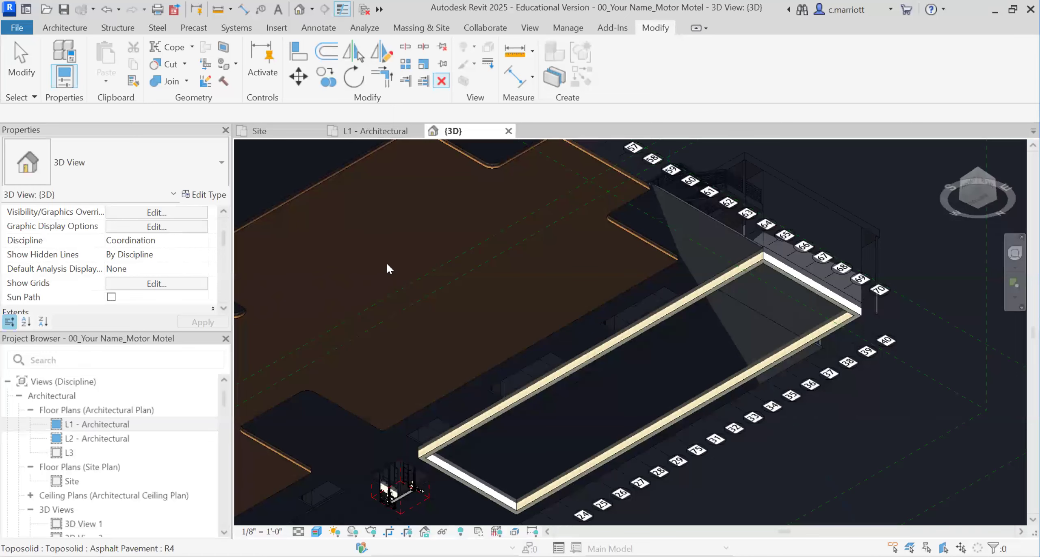
right_click(386, 263)
click(837, 459)
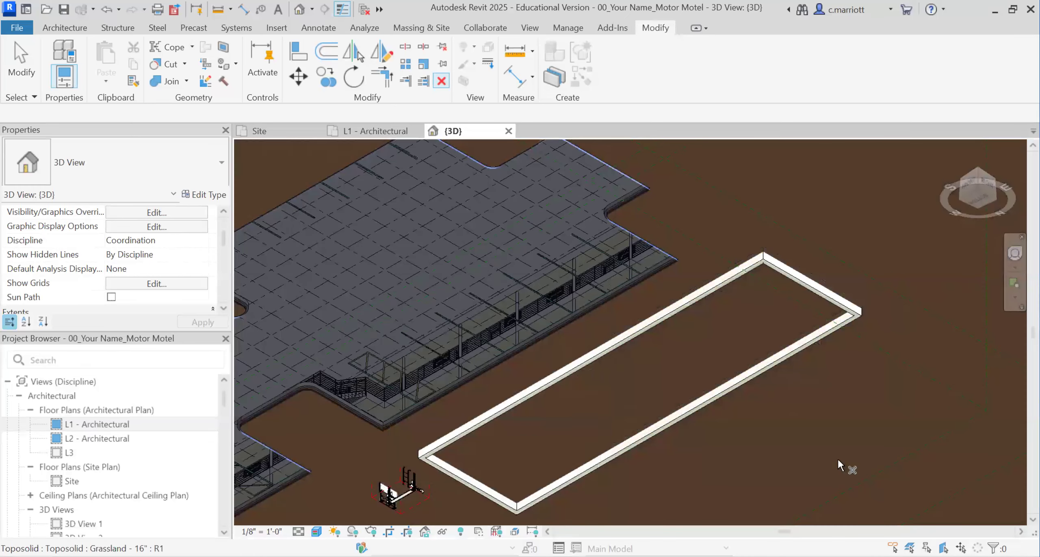
right_click(817, 431)
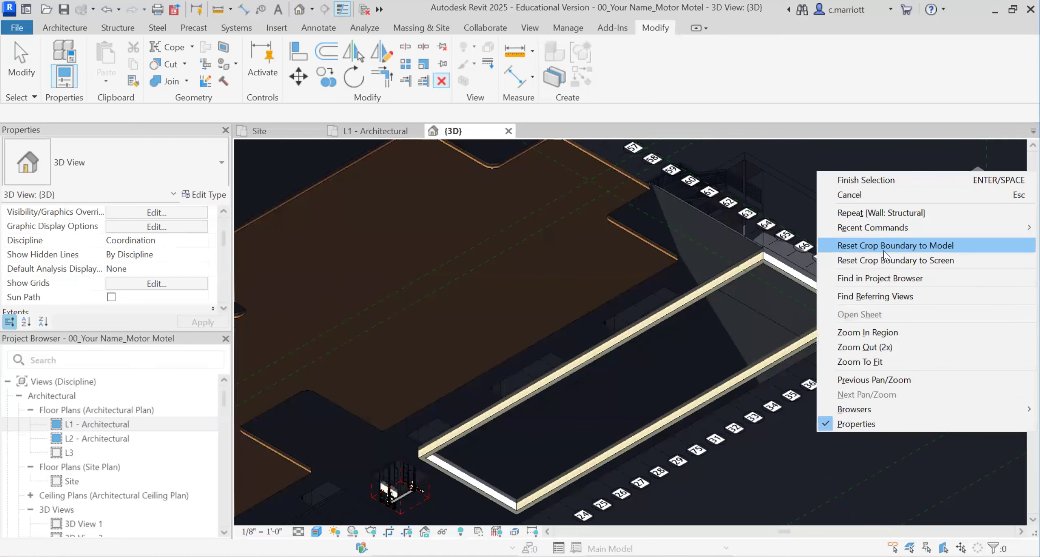
click(848, 380)
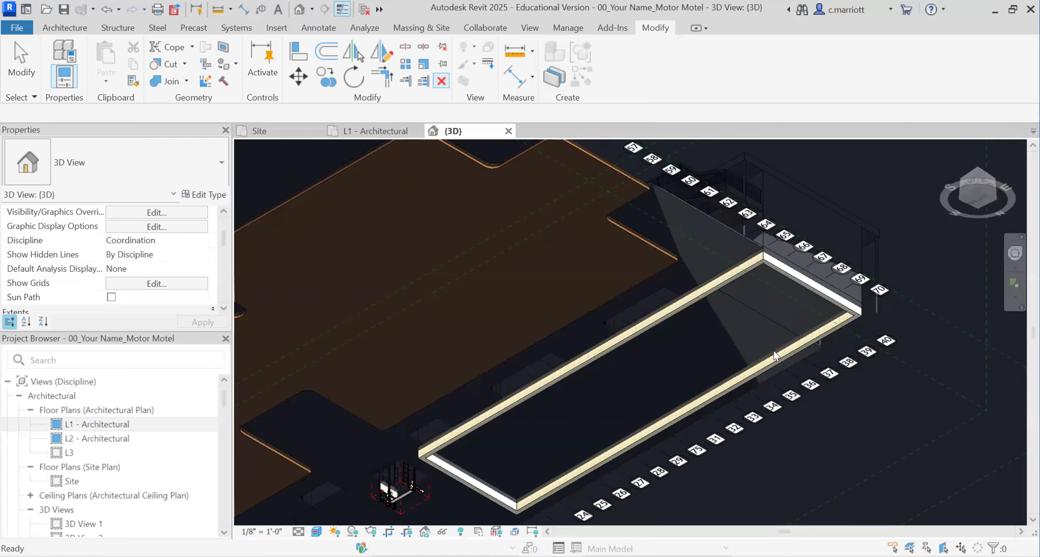
- Hide the Grassland - 16" toposolid element in the 3D view and examine the concrete walls beneath the room block
click(840, 397)
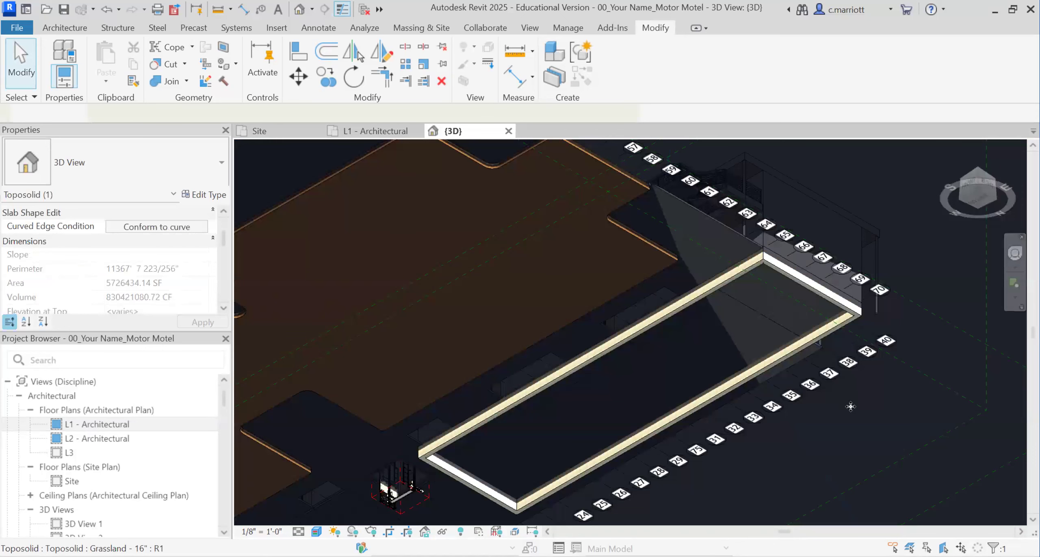
right_click(851, 407)
mouse_move(812, 109)
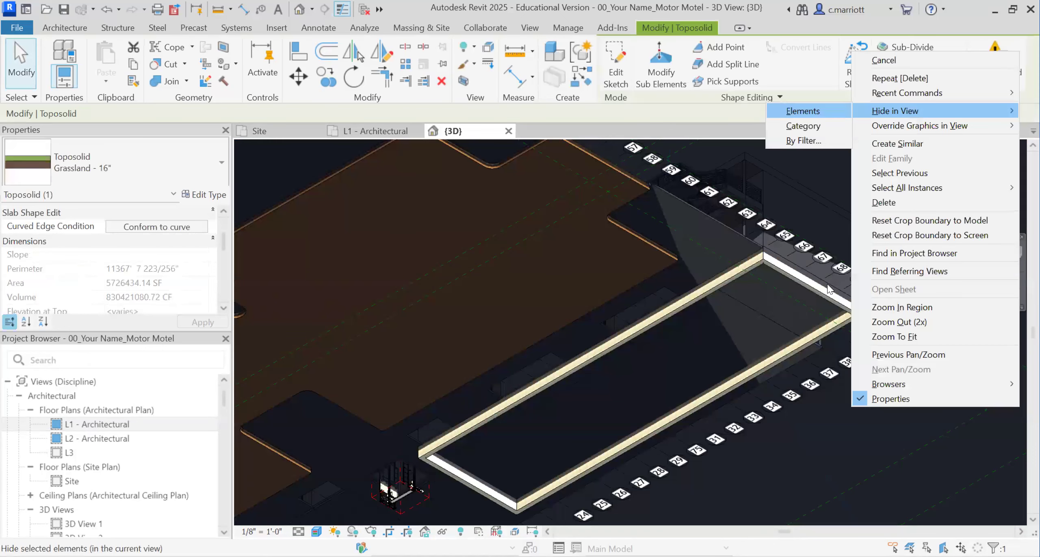
click(734, 109)
scroll(790, 246, up, 5)
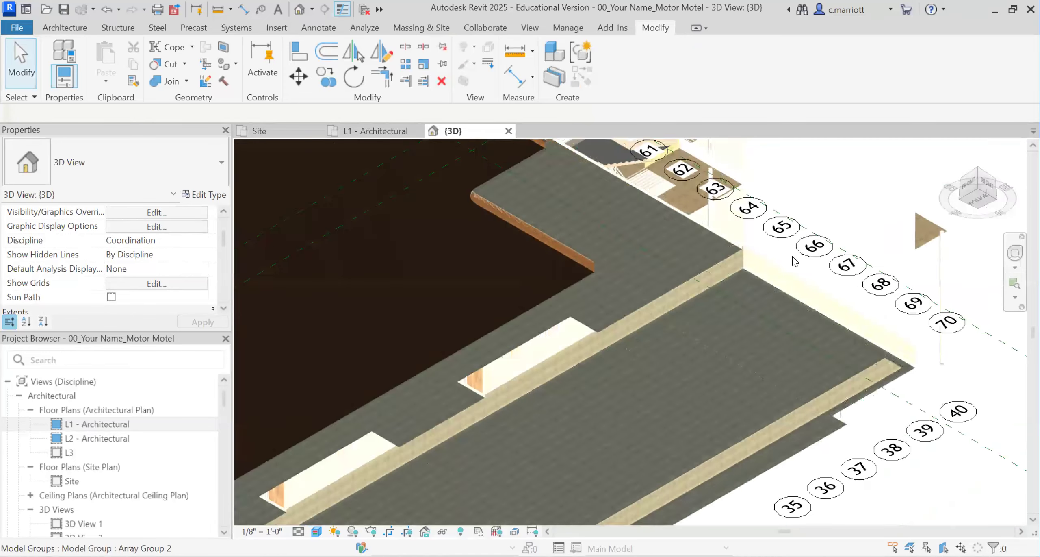
scroll(954, 396, up, 4)
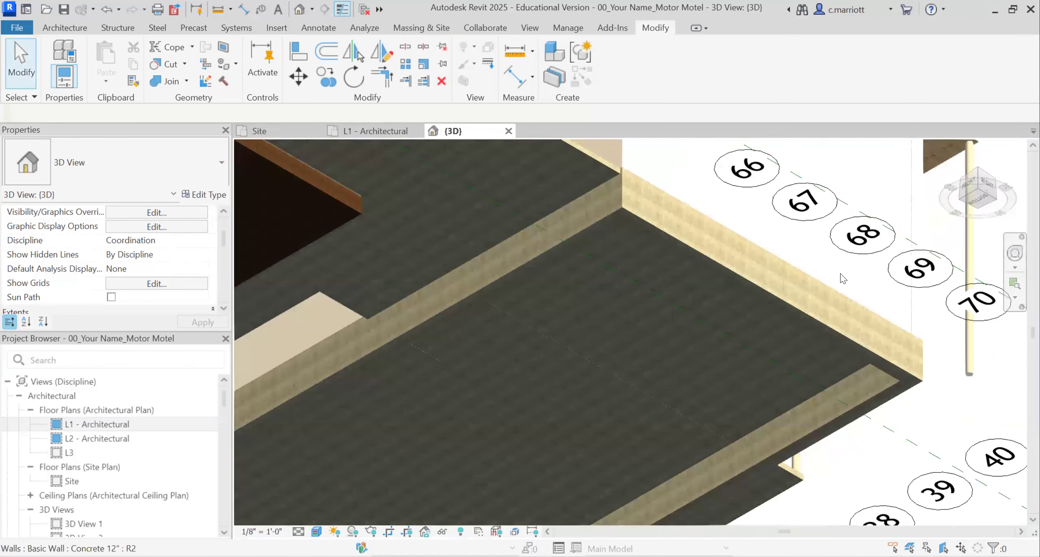
scroll(906, 313, up, 4)
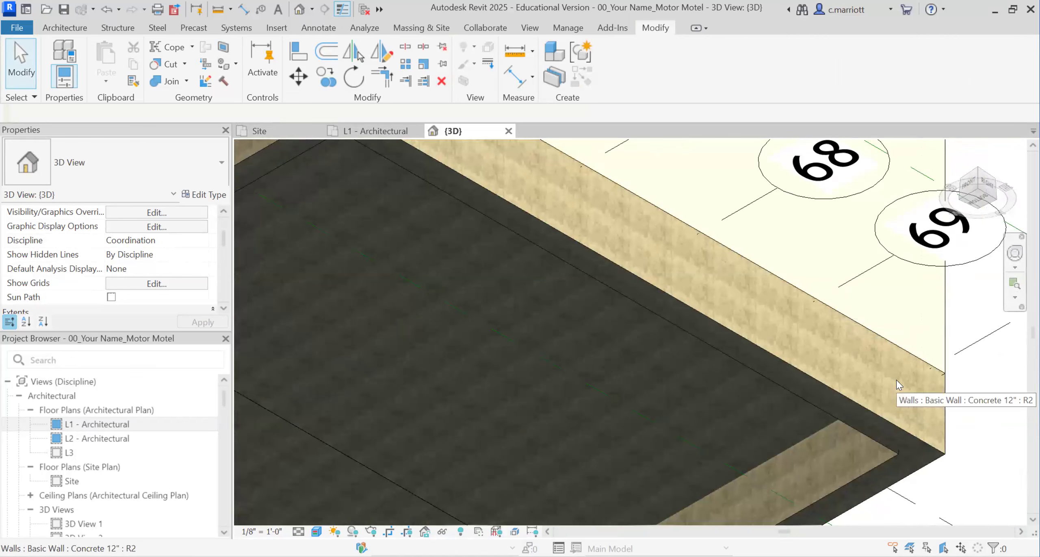
scroll(896, 380, down, 6)
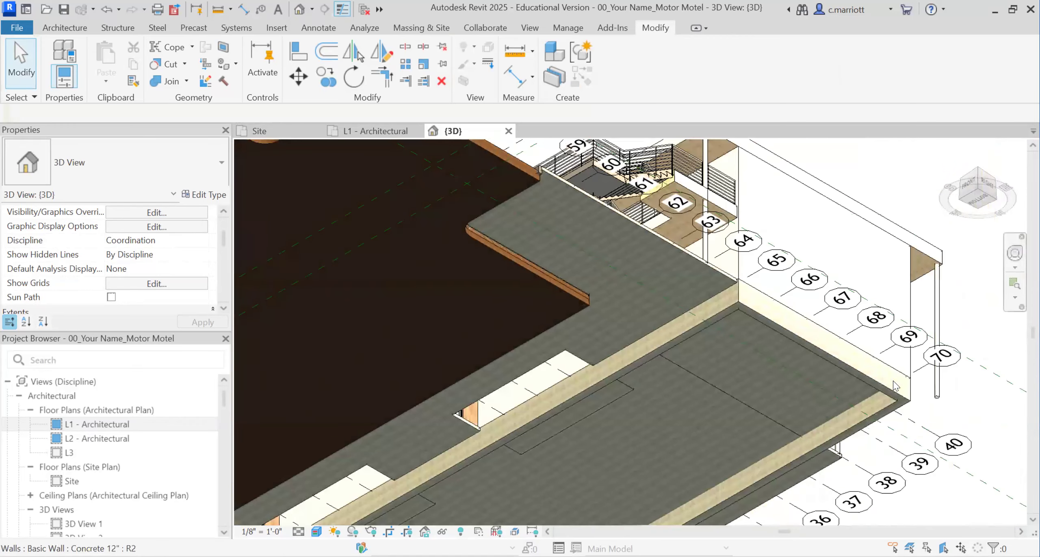
- Place a Bearing Footing - 36" x 12" wall foundation under the room block's concrete wall on the parking-lot side
scroll(894, 382, down, 4)
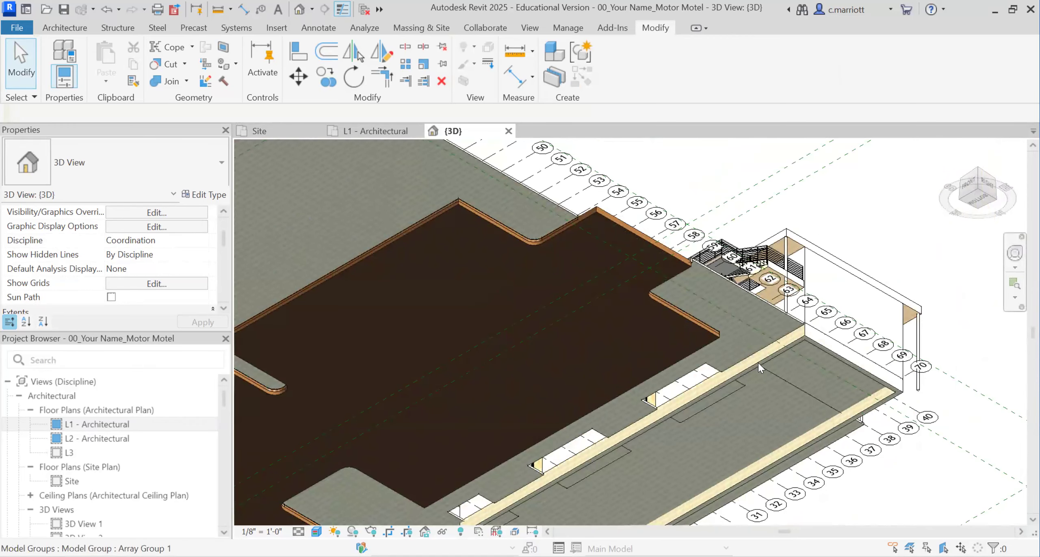
scroll(758, 362, down, 3)
scroll(642, 437, up, 1)
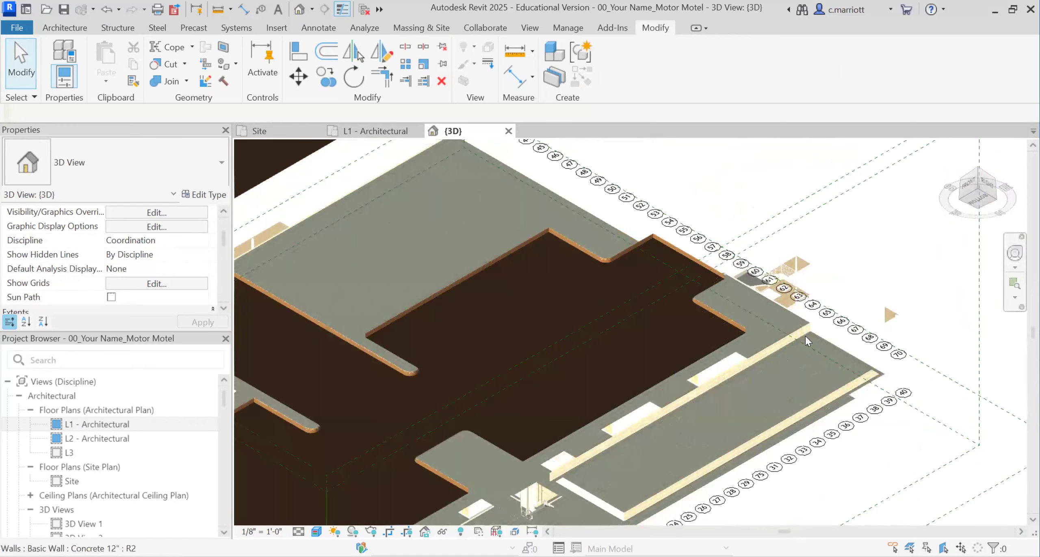
scroll(805, 335, up, 4)
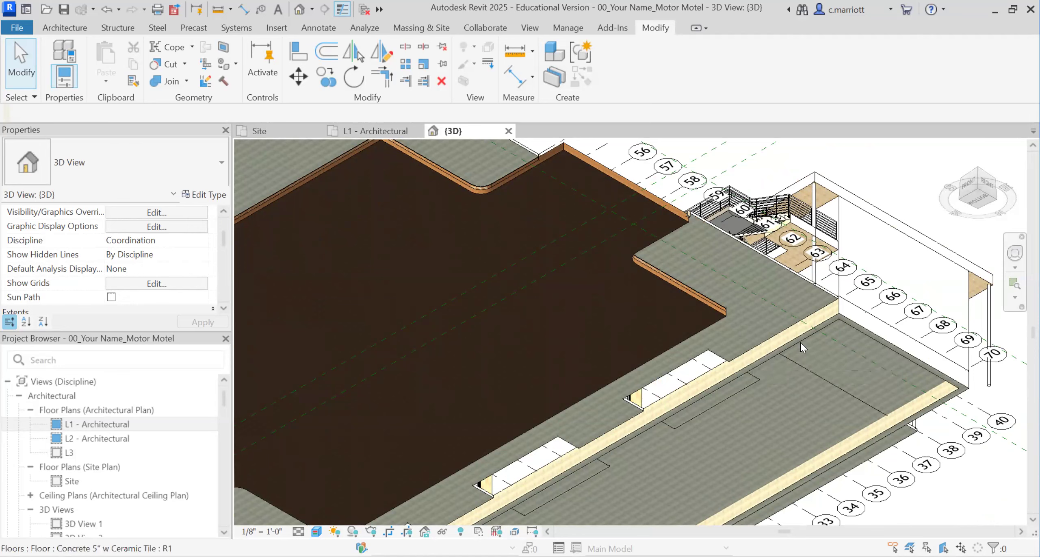
scroll(801, 341, up, 2)
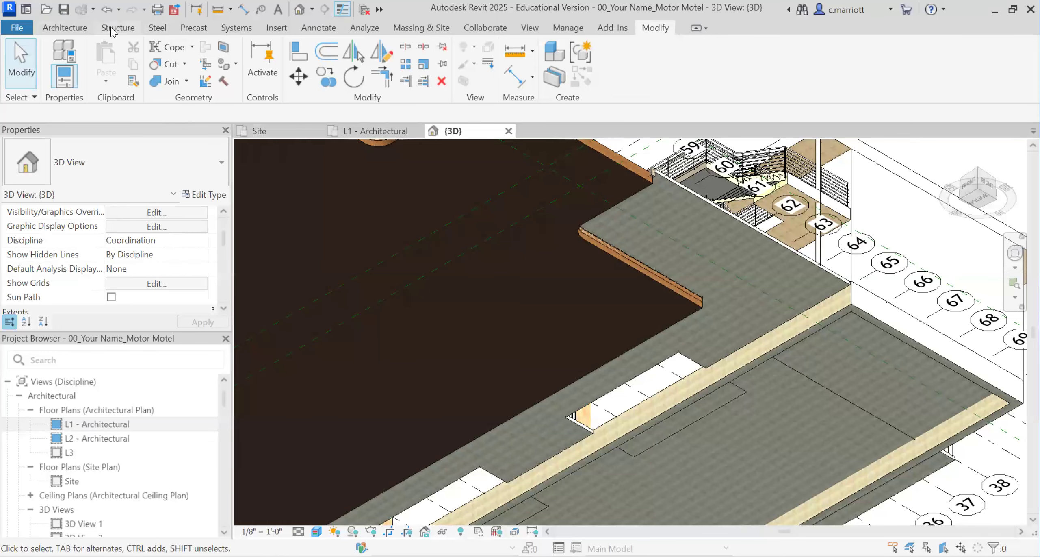
click(114, 29)
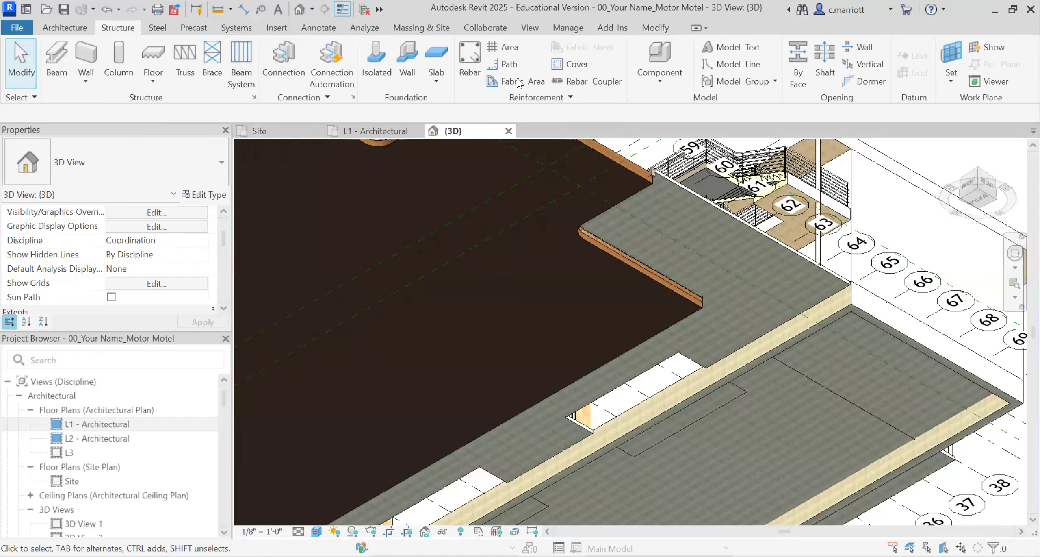
click(407, 68)
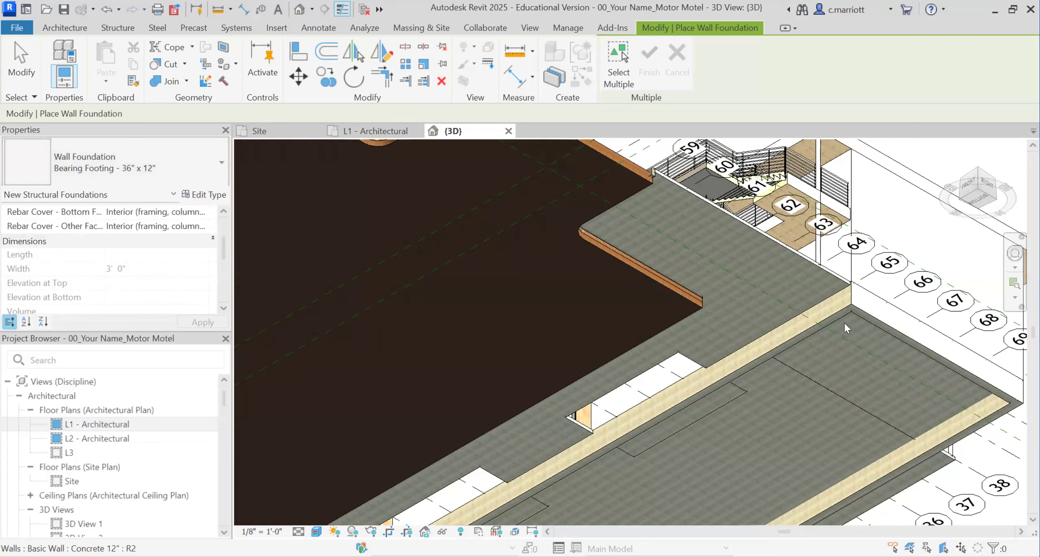
click(152, 168)
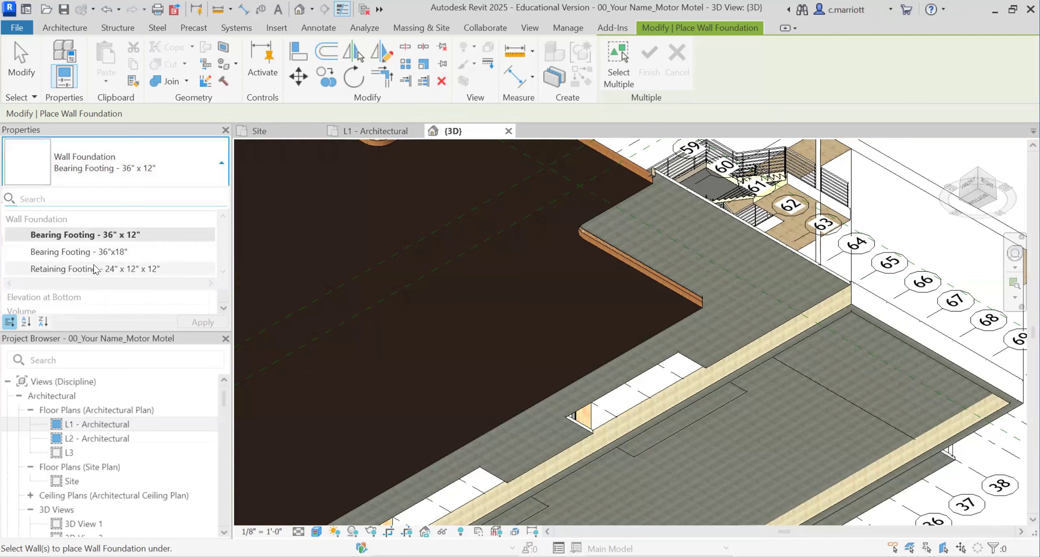
click(96, 236)
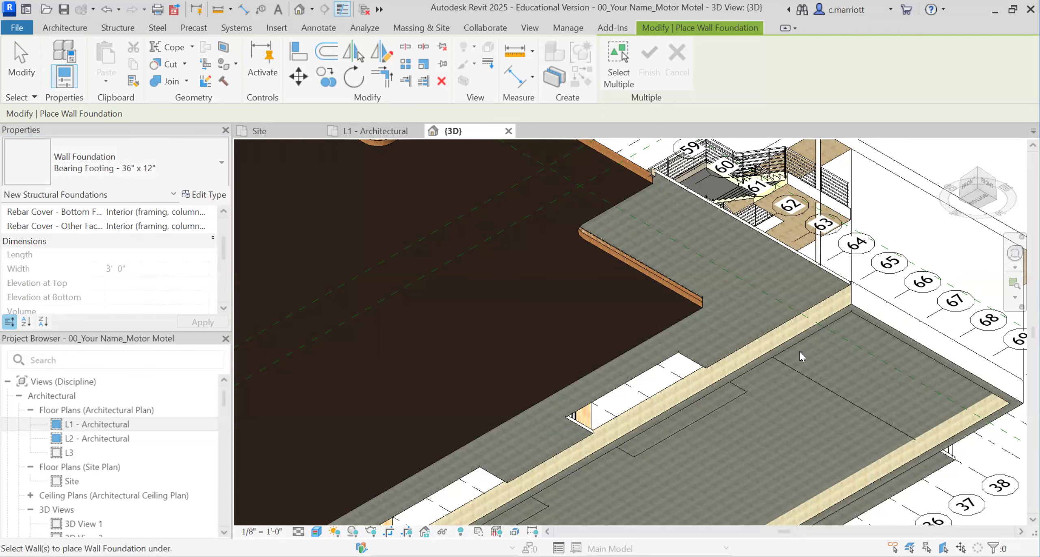
scroll(808, 348, up, 5)
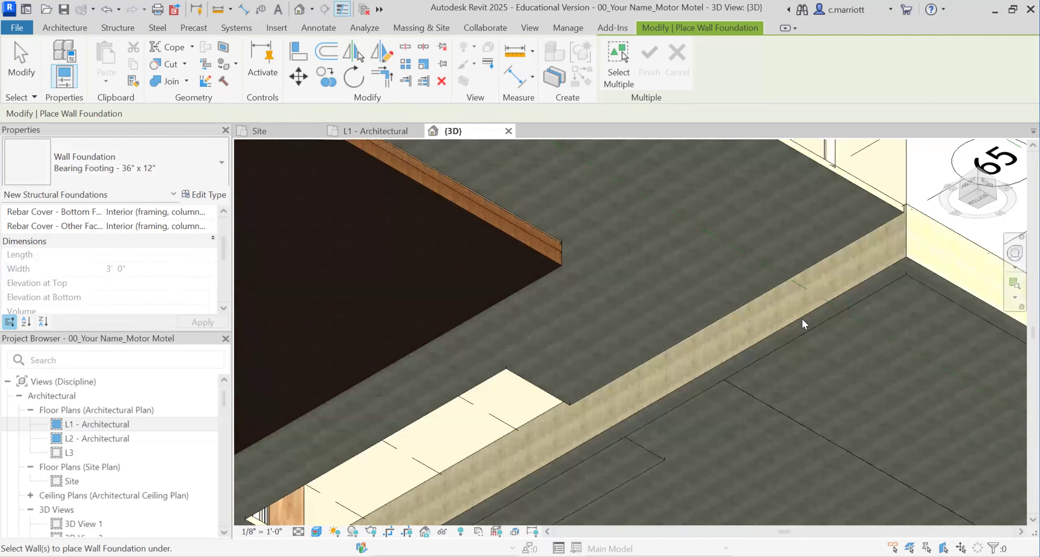
click(874, 274)
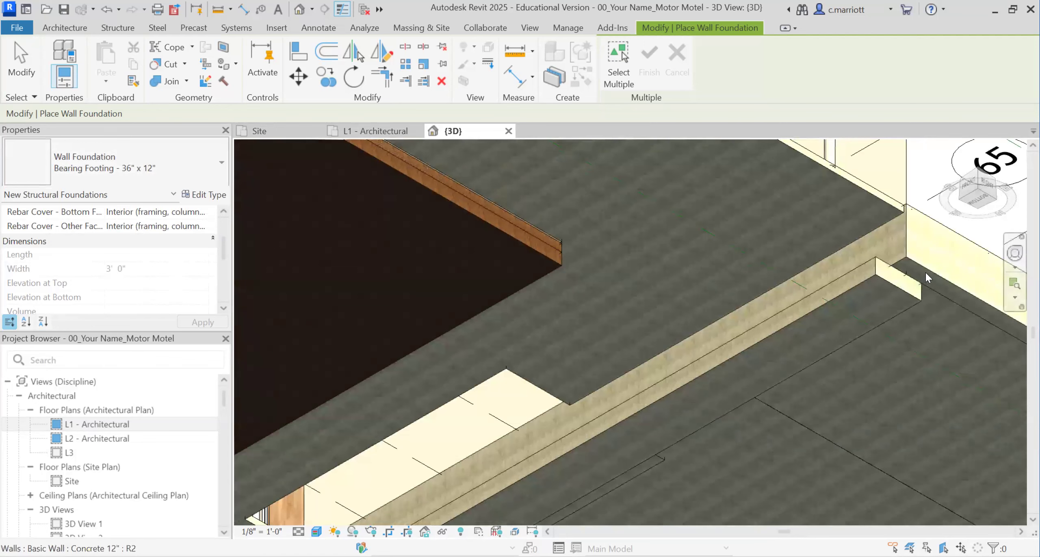
- Place the same bearing footing under the room block's east end wall, its long wall beside grids 23 to 40, and its west end wall
scroll(887, 287, down, 5)
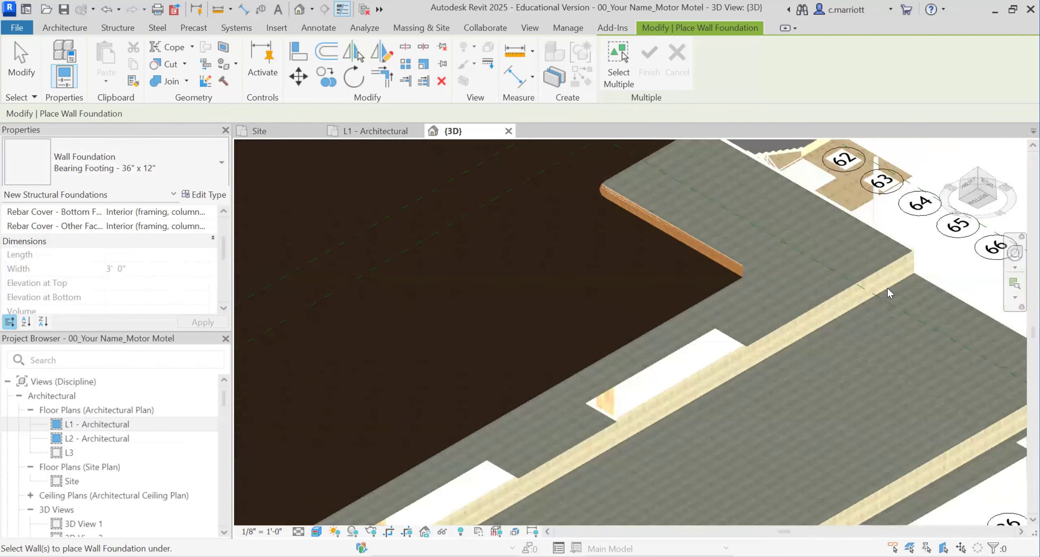
scroll(827, 369, up, 3)
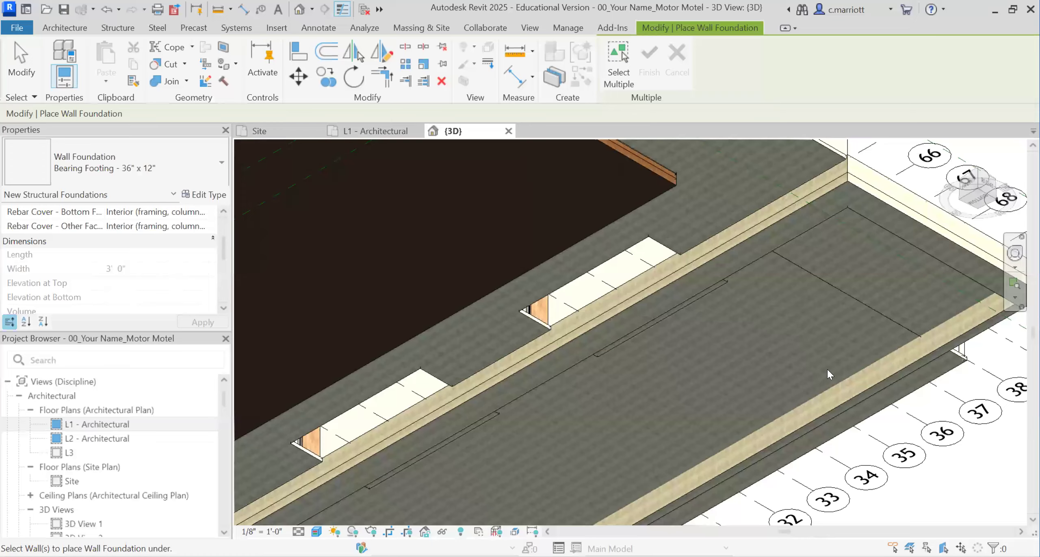
middle_drag(828, 369, 632, 384)
scroll(795, 295, up, 2)
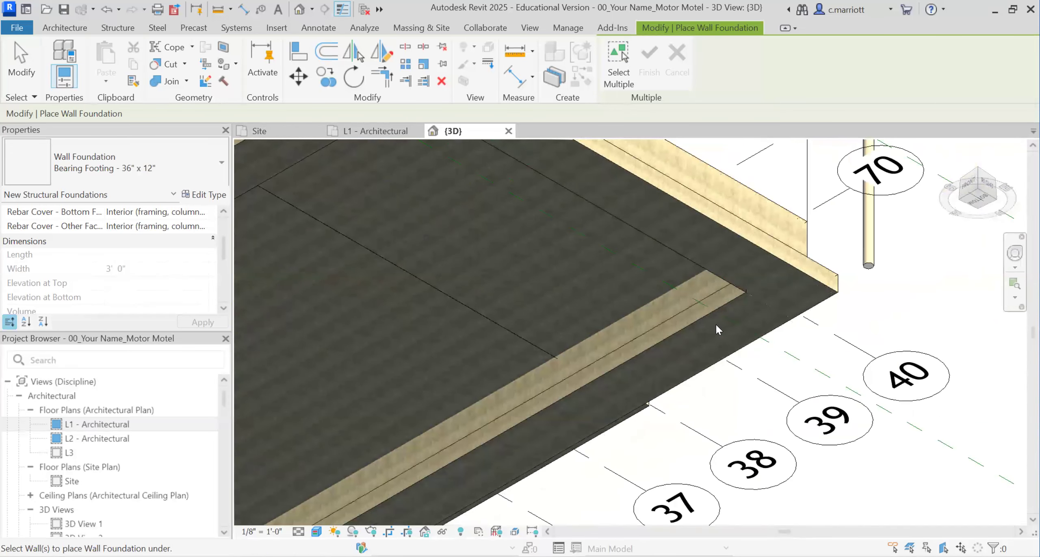
scroll(710, 316, down, 3)
scroll(516, 378, down, 2)
middle_drag(515, 378, 633, 350)
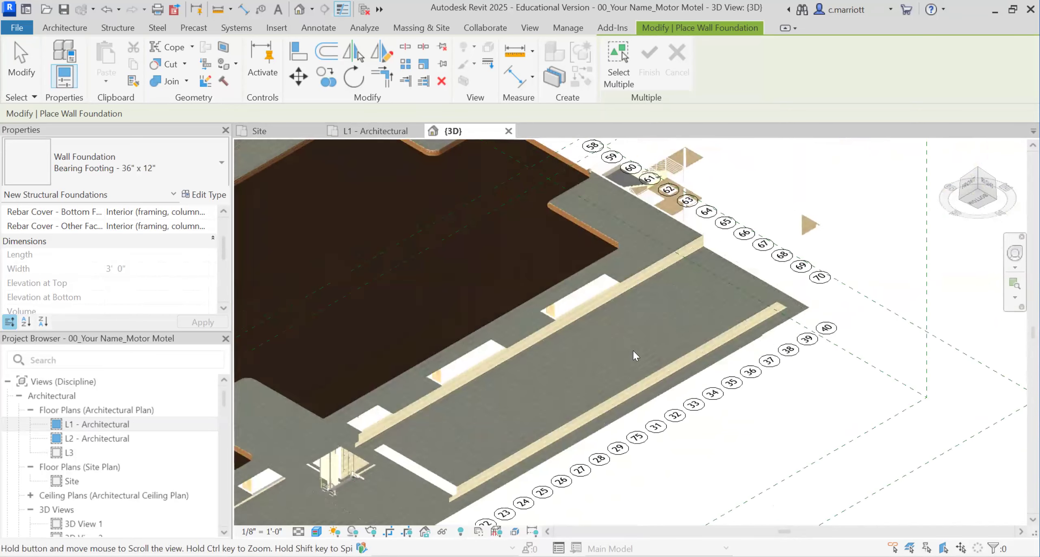
scroll(497, 475, up, 5)
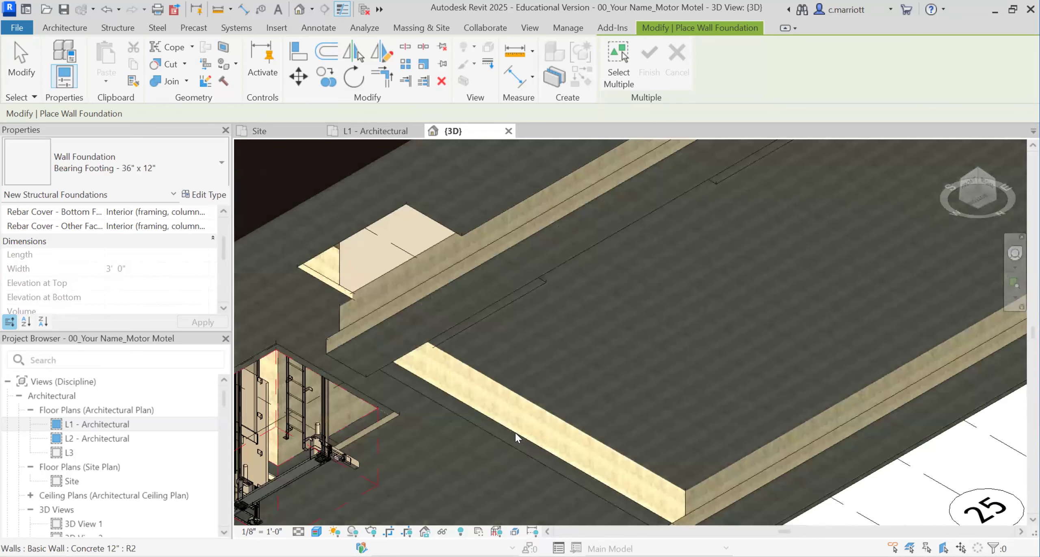
click(515, 432)
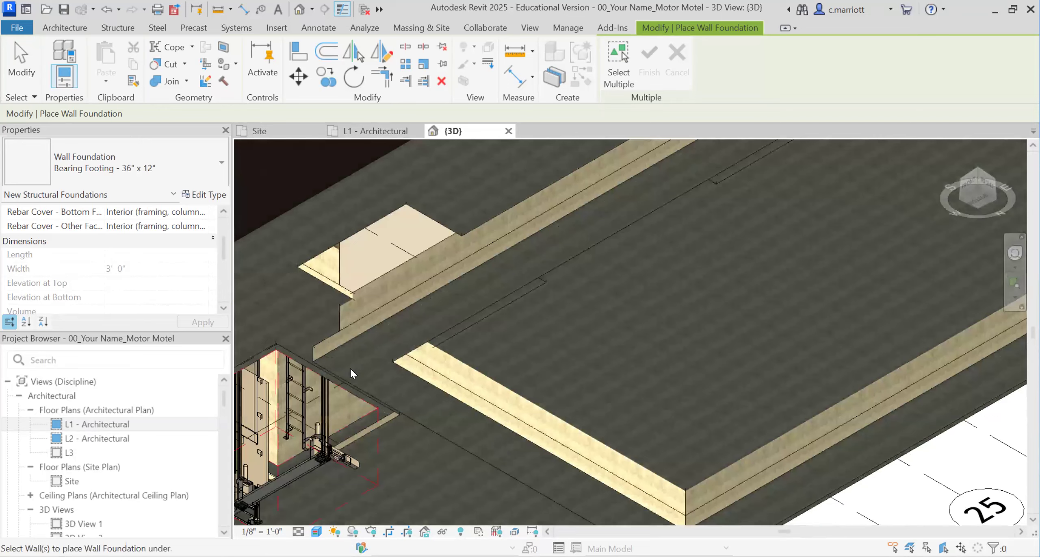
- Set the 3D view's visual style to Hidden Line and orient the model to an isometric view from above
click(316, 532)
click(336, 459)
scroll(480, 392, down, 6)
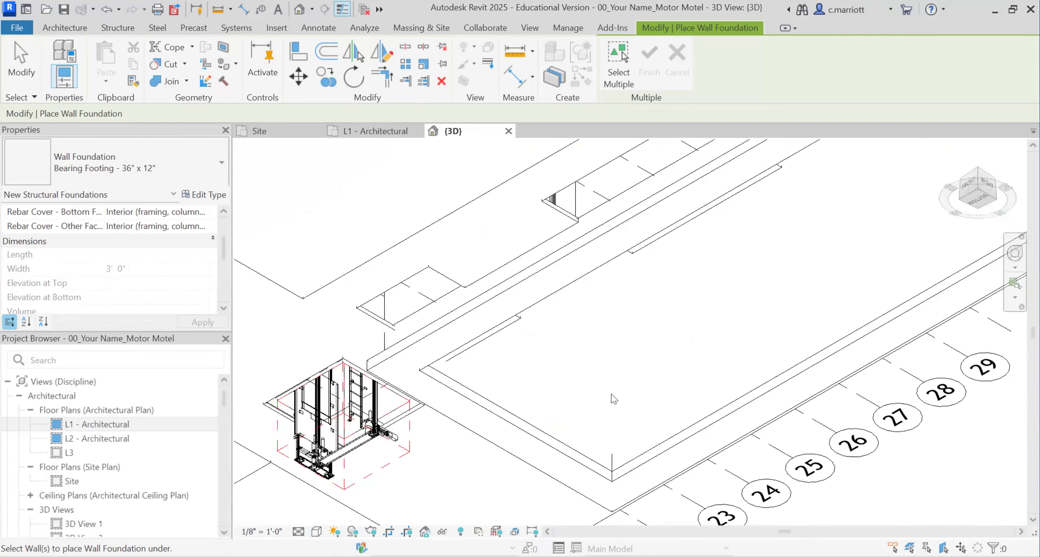
scroll(709, 383, down, 1)
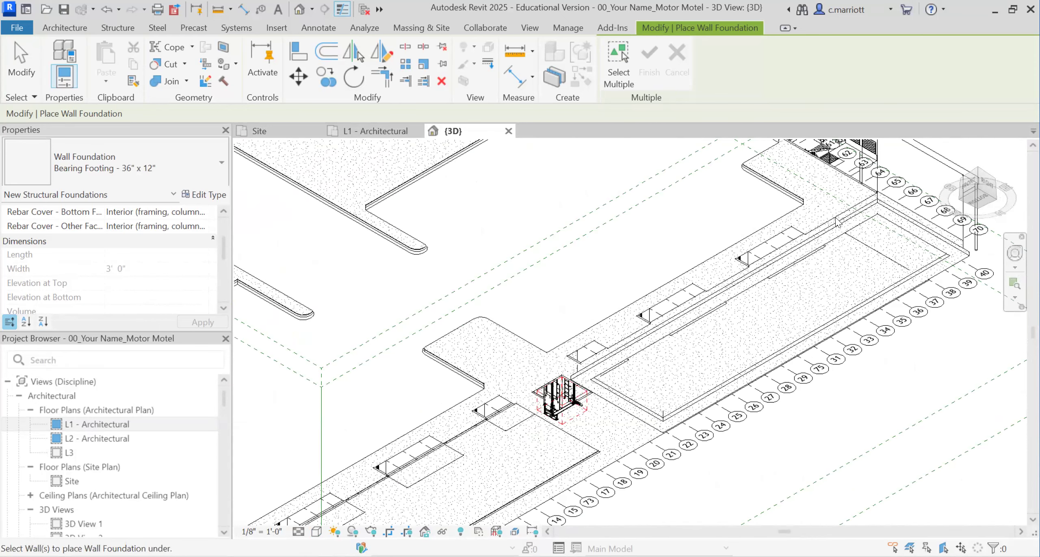
click(978, 173)
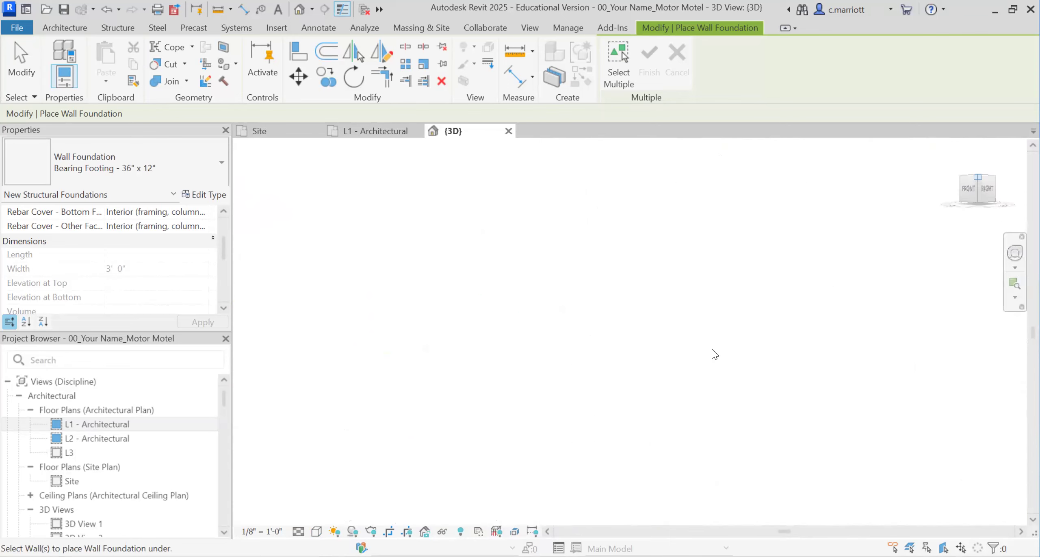
middle_drag(627, 371, 468, 317)
scroll(444, 335, up, 4)
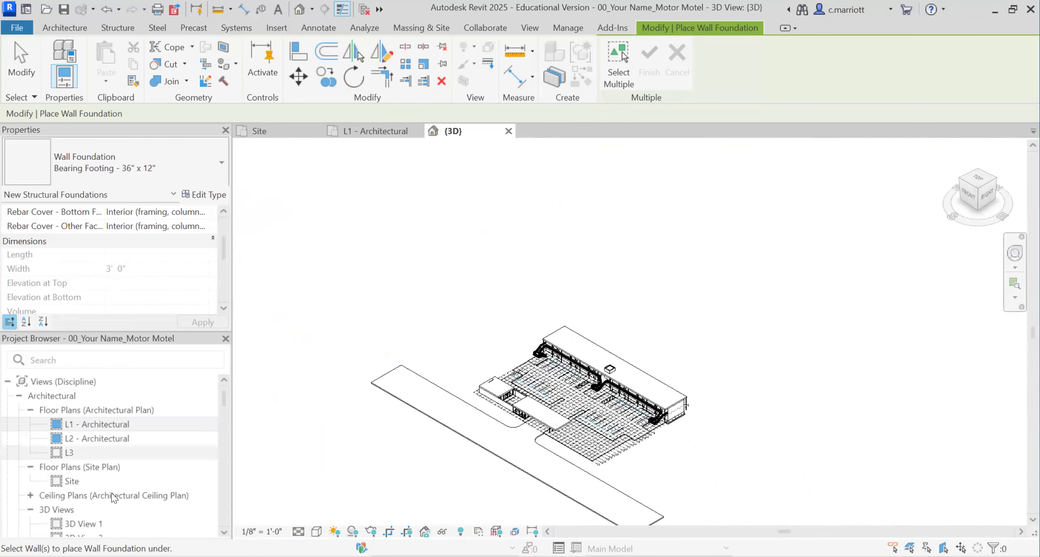
- Open the L1 - Architectural floor plan and move the building section line to between grids 28 and 29
double_click(86, 428)
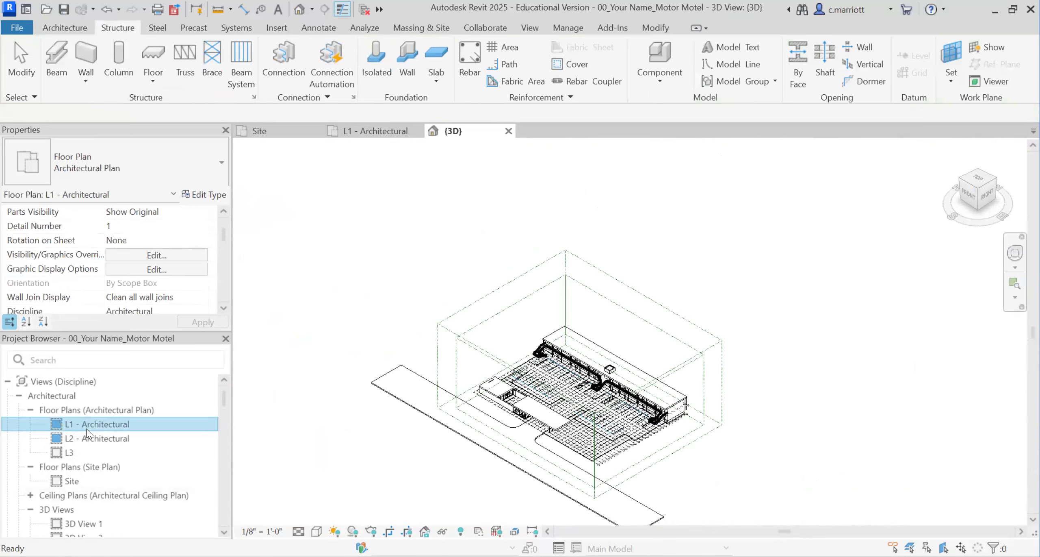
scroll(572, 367, down, 6)
scroll(499, 348, up, 2)
scroll(497, 347, up, 3)
drag(496, 335, 805, 325)
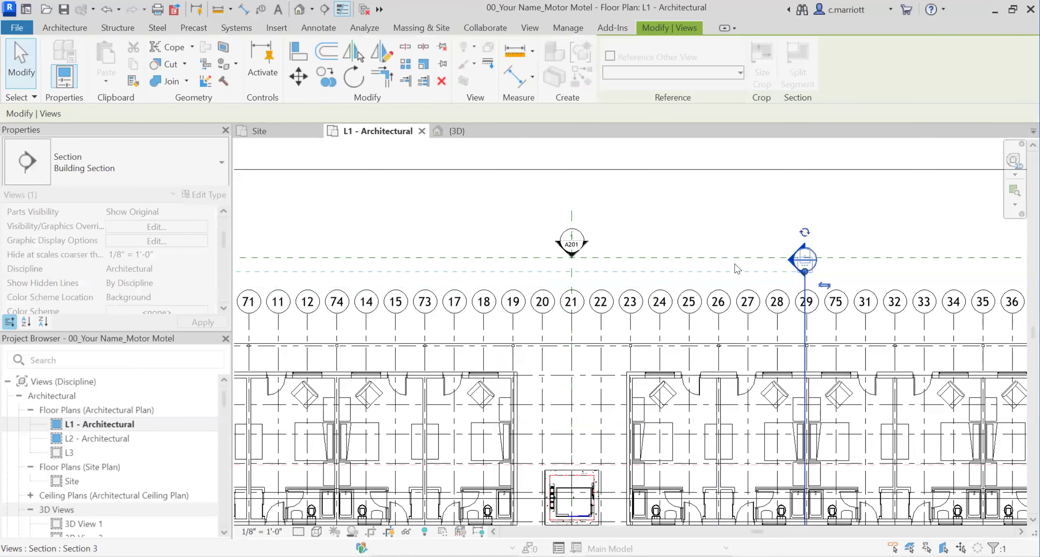
key(Escape)
click(796, 292)
drag(789, 284, 788, 283)
click(682, 229)
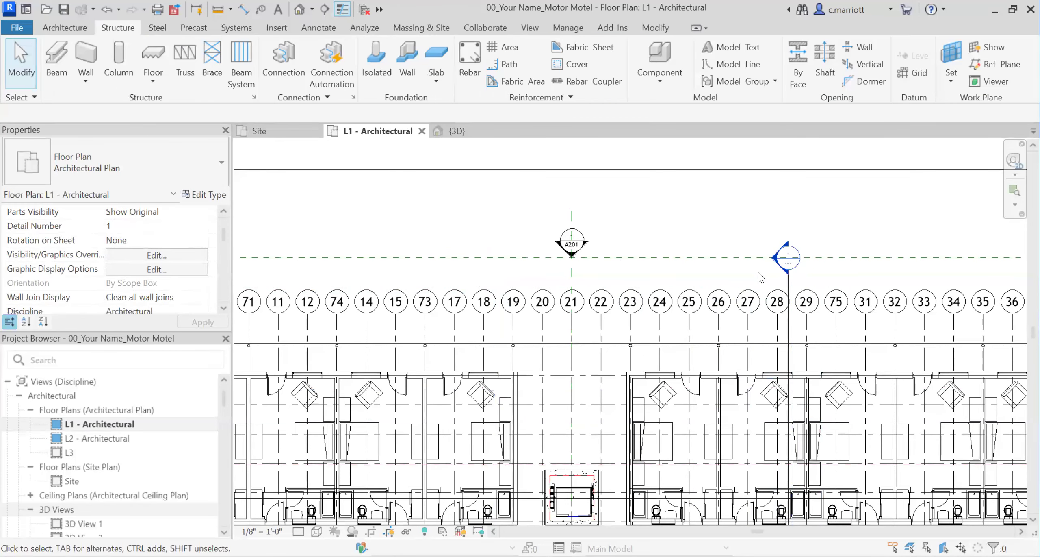
- Open the relocated section's view and inspect the foundation wall and footing beneath the motel room
scroll(794, 268, up, 3)
double_click(790, 269)
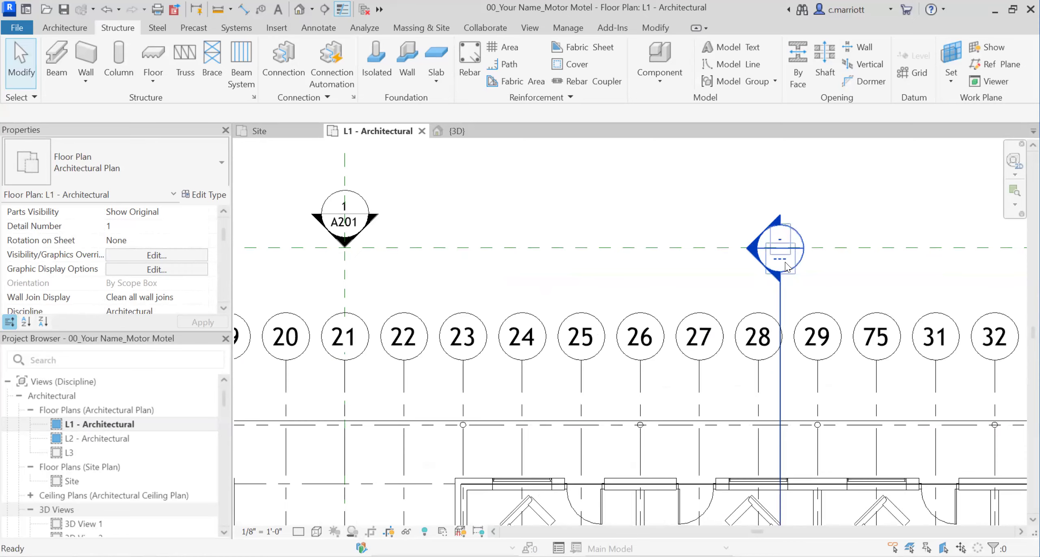
scroll(714, 475, up, 10)
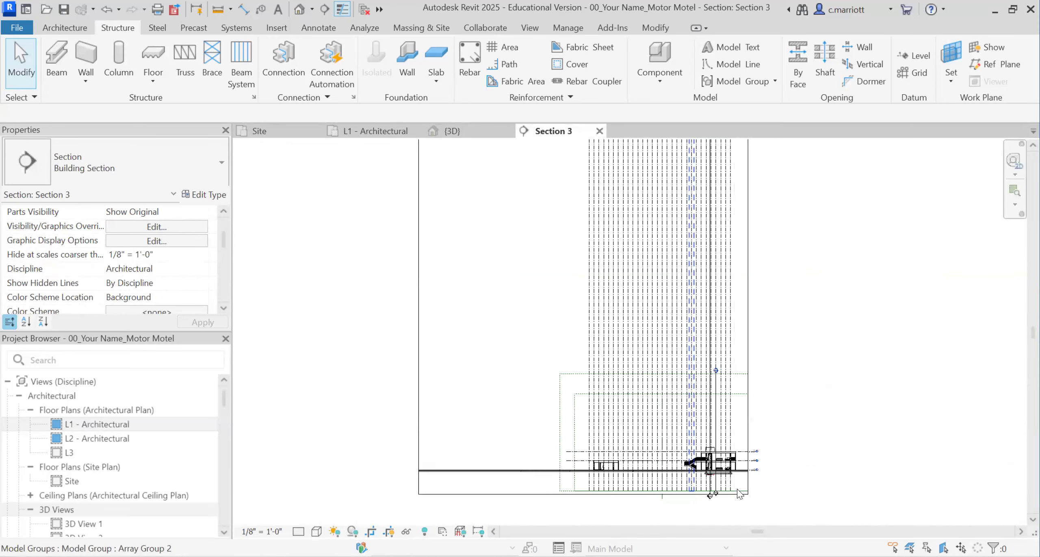
scroll(756, 431, up, 4)
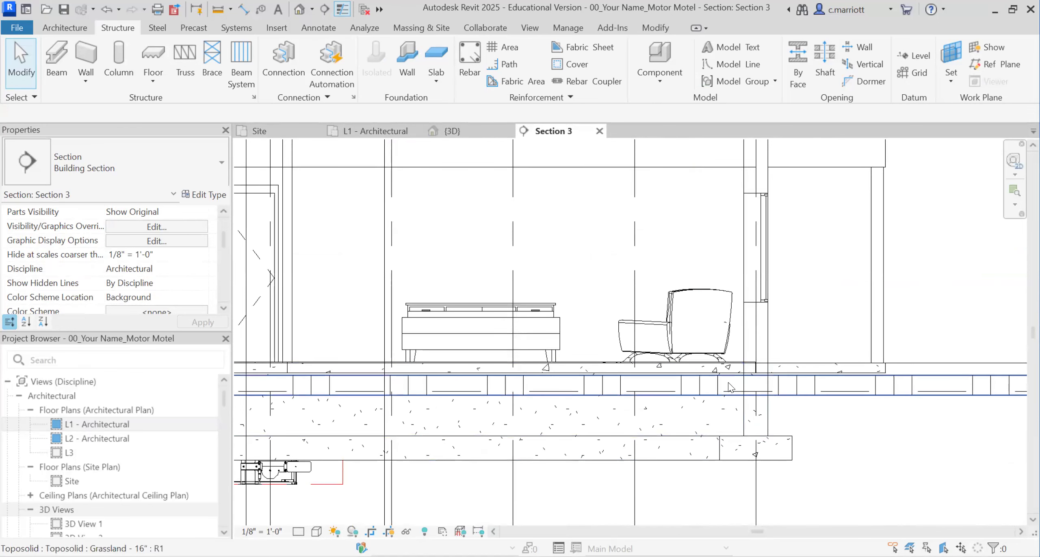
scroll(729, 387, up, 2)
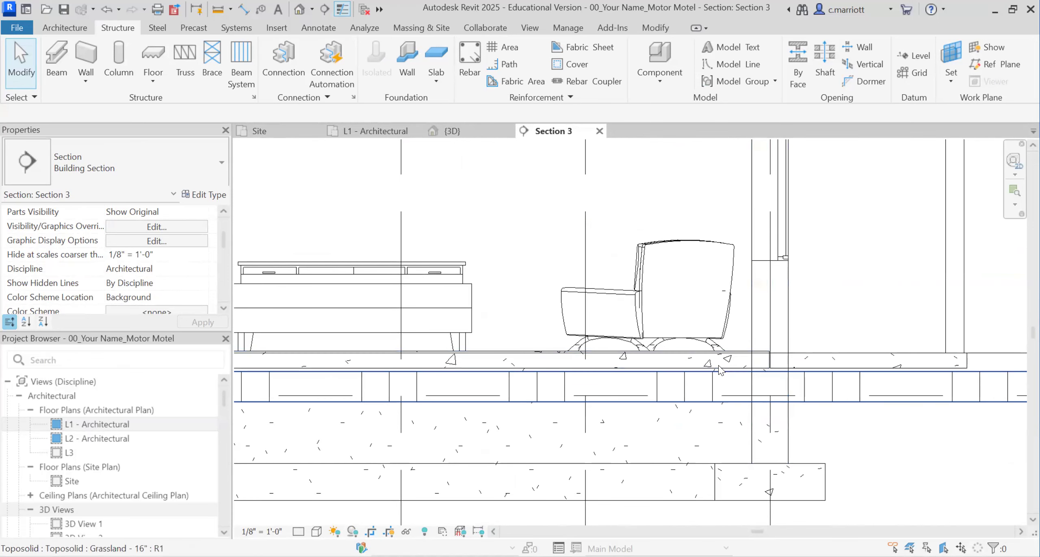
- Select the Concrete 5" w Carpet floor in the section, examine it against the foundation walls and footings, and clear the selection
scroll(689, 366, down, 2)
click(689, 364)
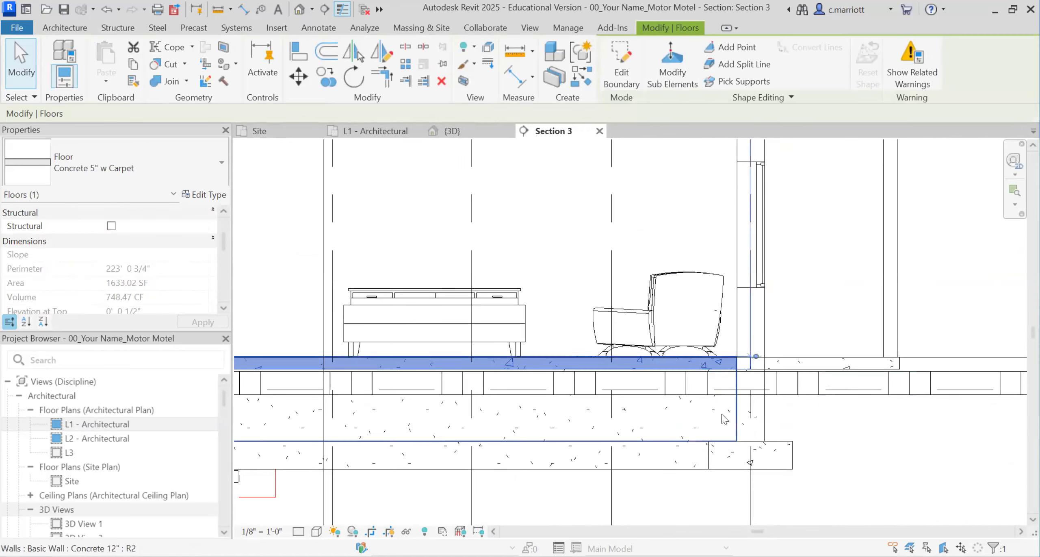
scroll(684, 420, down, 4)
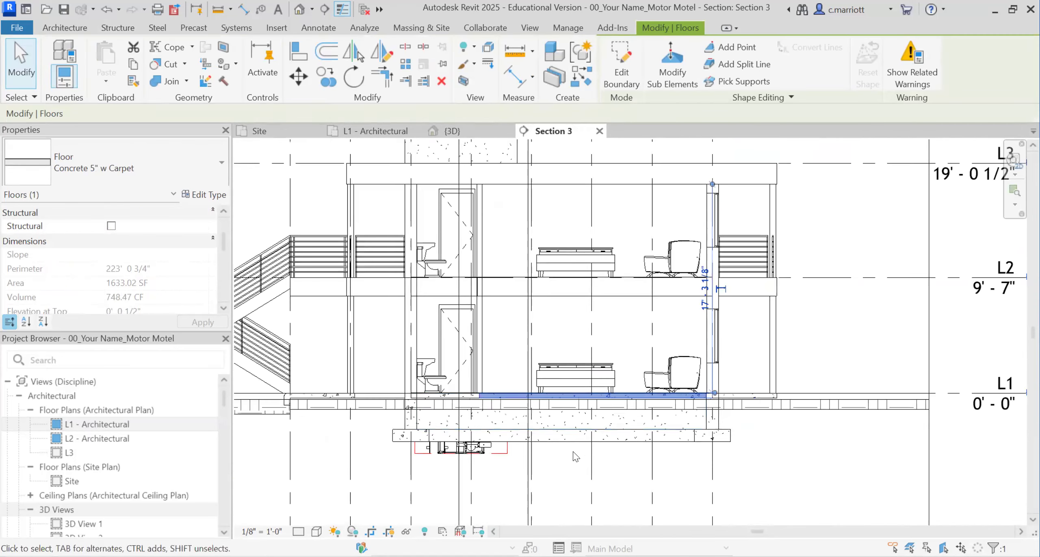
scroll(574, 451, down, 2)
scroll(610, 444, up, 1)
scroll(763, 457, up, 2)
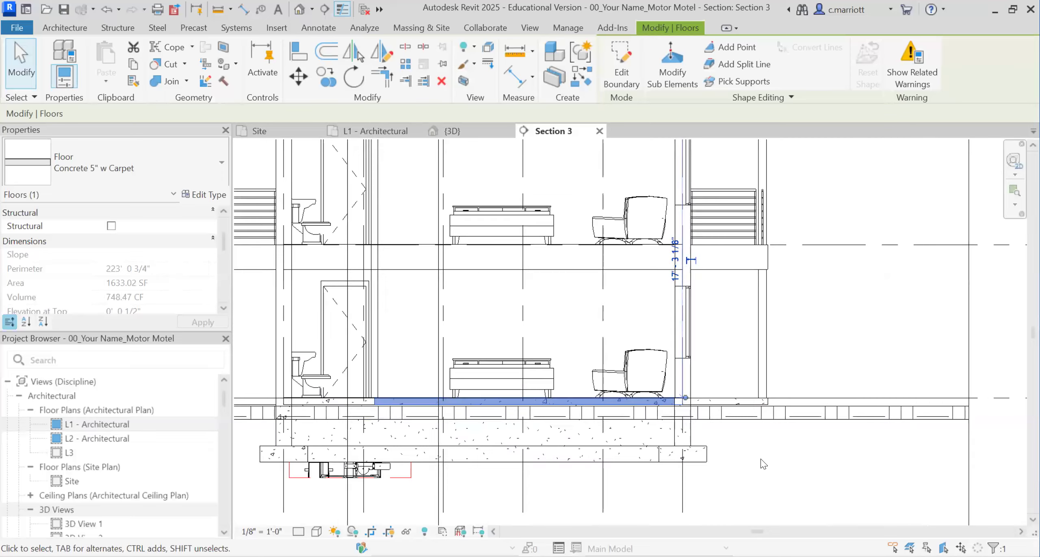
click(763, 457)
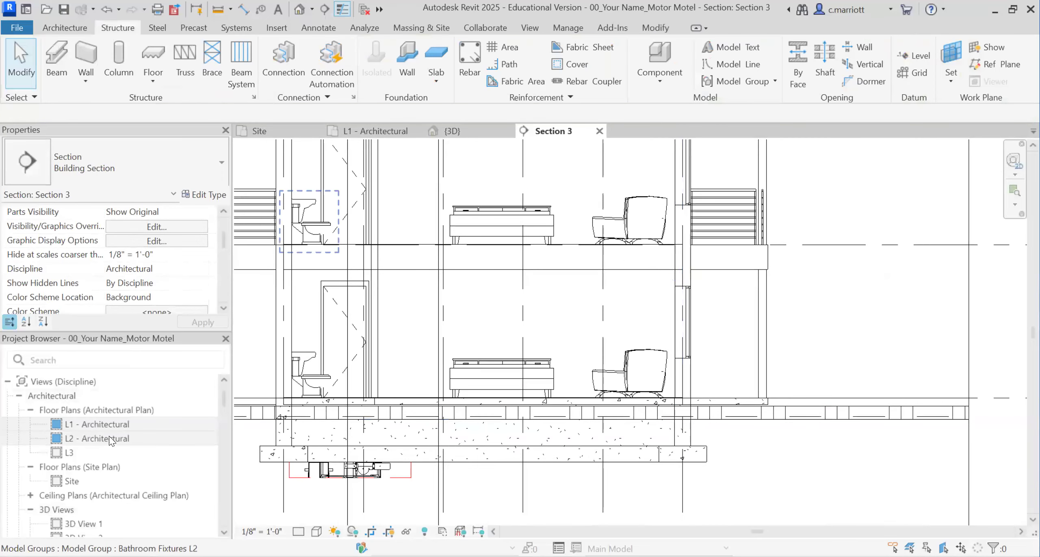
- Return to the {3D} view and examine the smaller front building across the parking lot from the room block
click(300, 9)
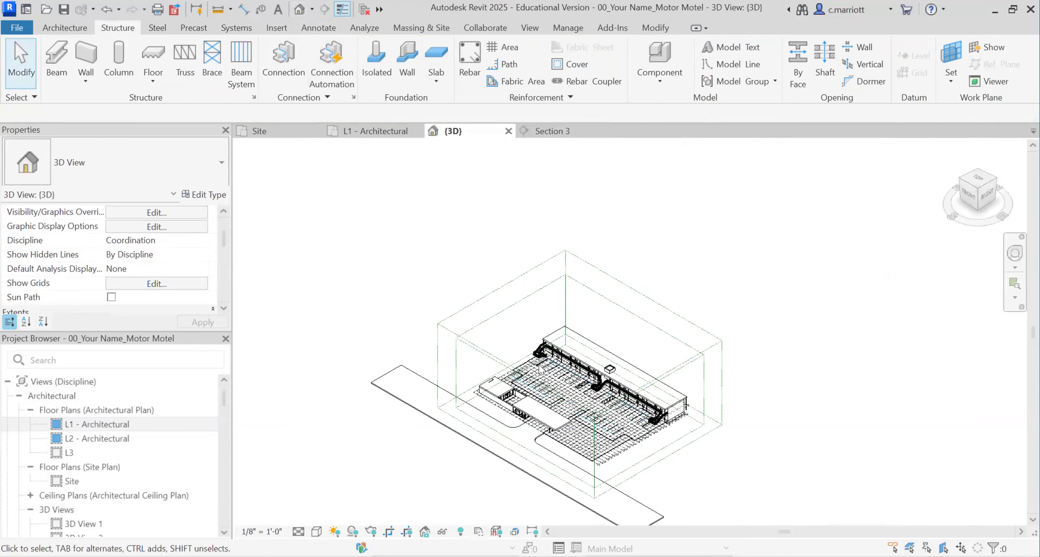
scroll(649, 458, up, 4)
scroll(648, 455, up, 1)
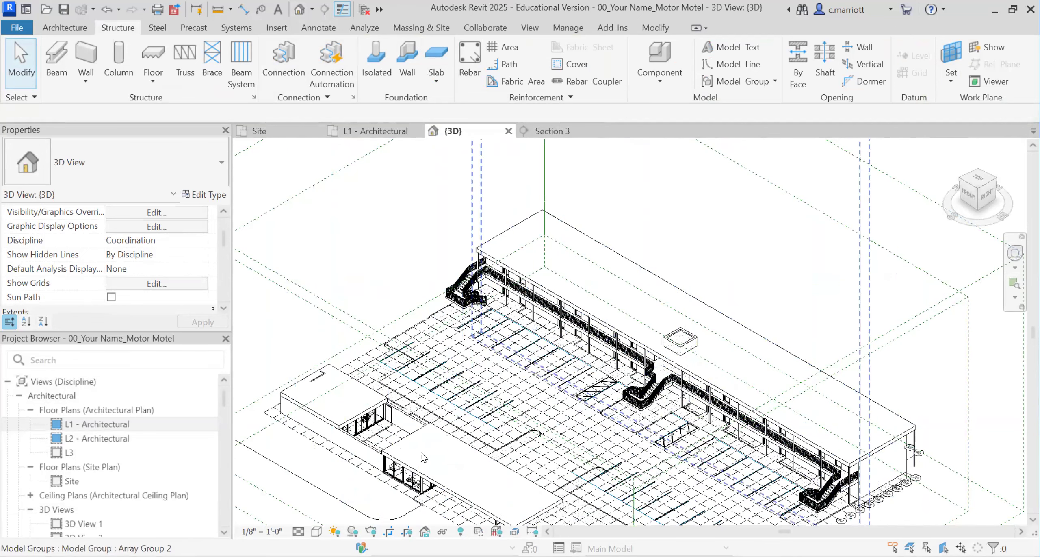
middle_drag(400, 489, 468, 395)
scroll(339, 370, up, 2)
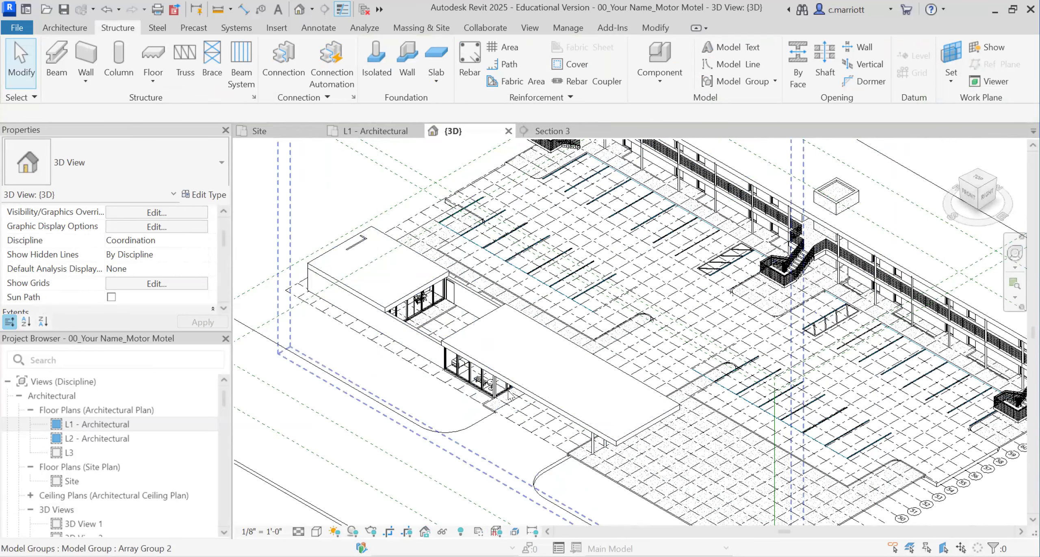
scroll(621, 398, down, 2)
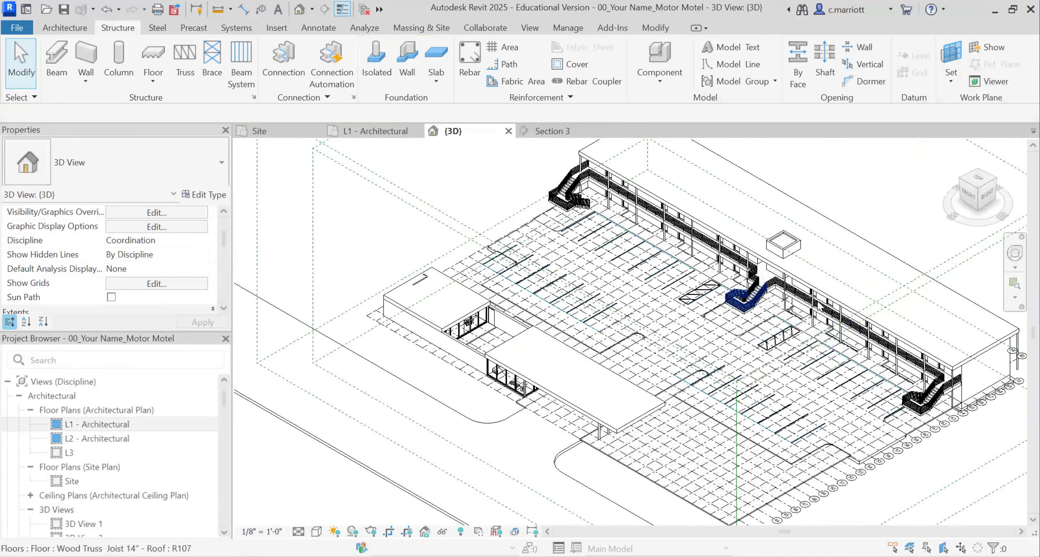
- Examine the middle exterior staircase and the Concrete 5" floor slab around it in the 3D view
scroll(818, 307, up, 3)
scroll(827, 330, up, 3)
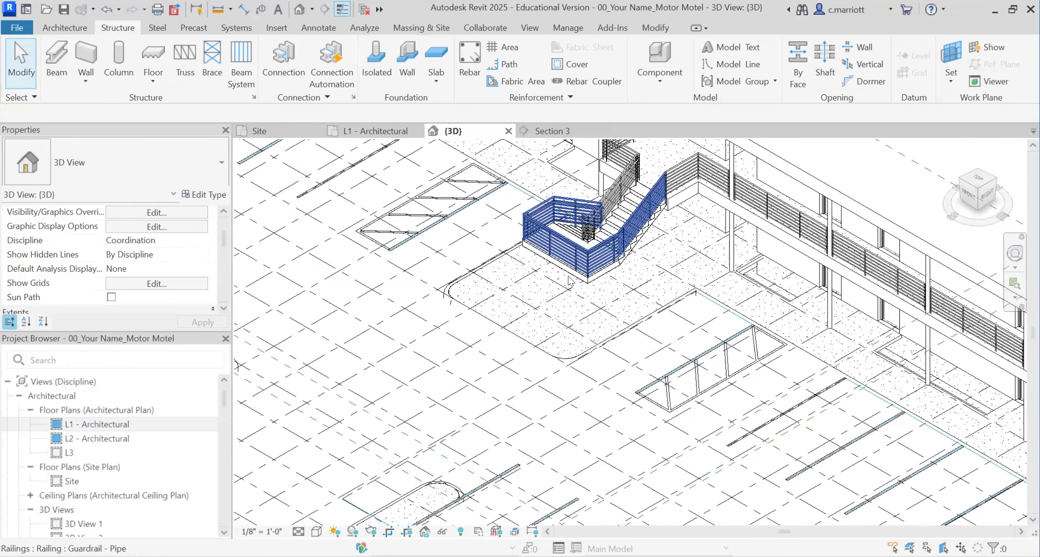
scroll(573, 284, down, 2)
scroll(583, 364, down, 2)
middle_drag(583, 365, 599, 423)
scroll(663, 340, up, 5)
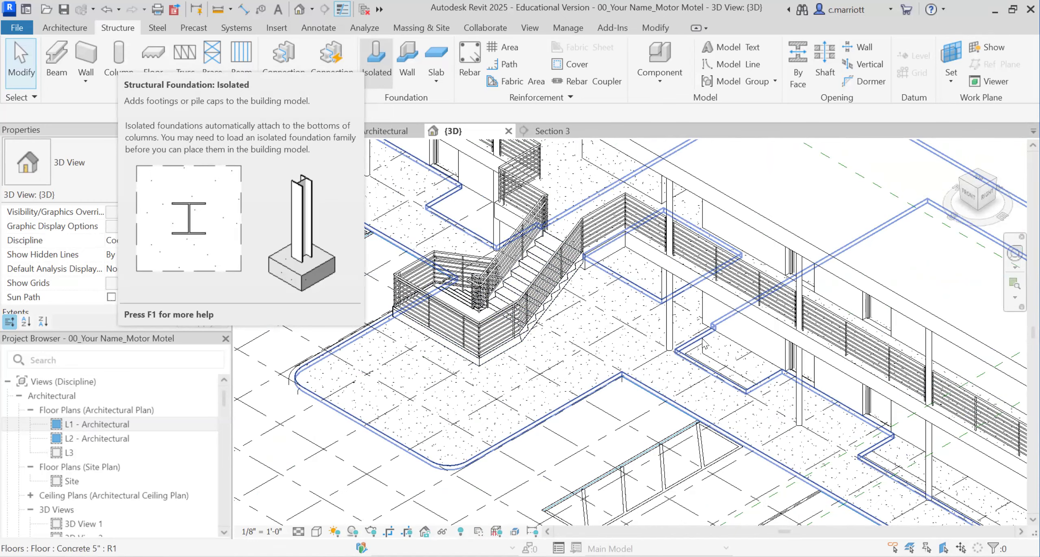
scroll(601, 323, down, 2)
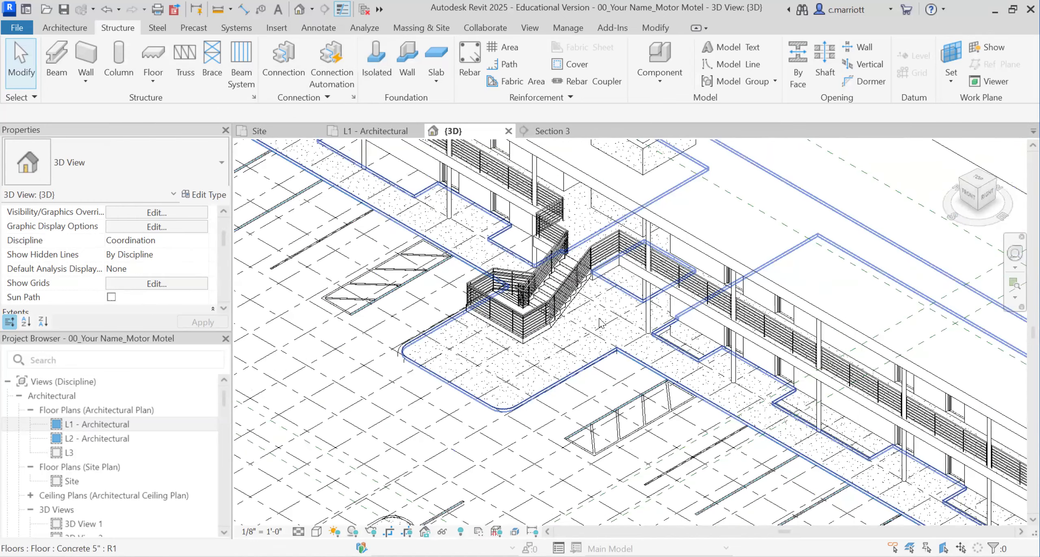
scroll(614, 324, down, 2)
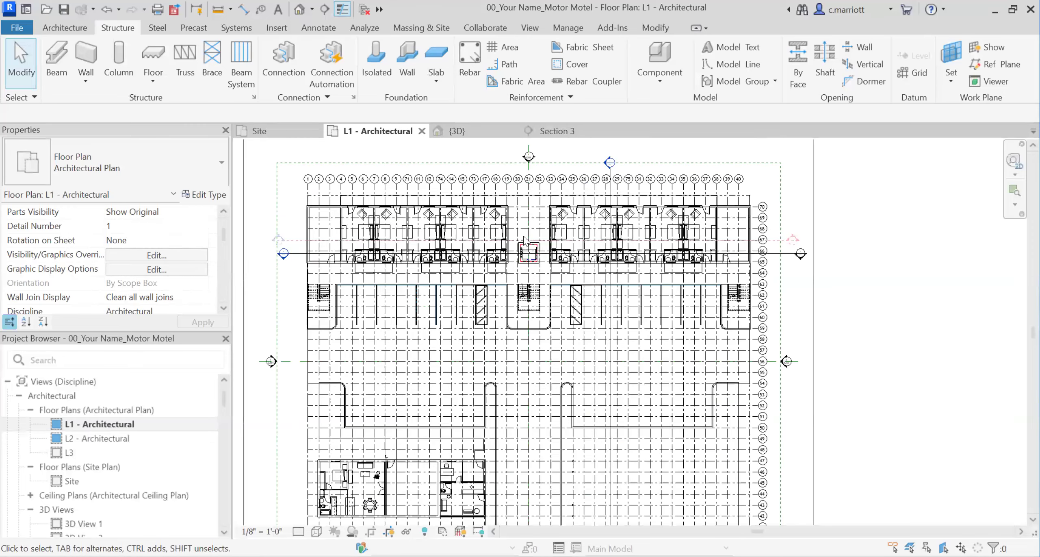
- In the L1 - Architectural plan, move the building section line through the elevator between grids 20 and 21 and open its view
scroll(545, 248, up, 8)
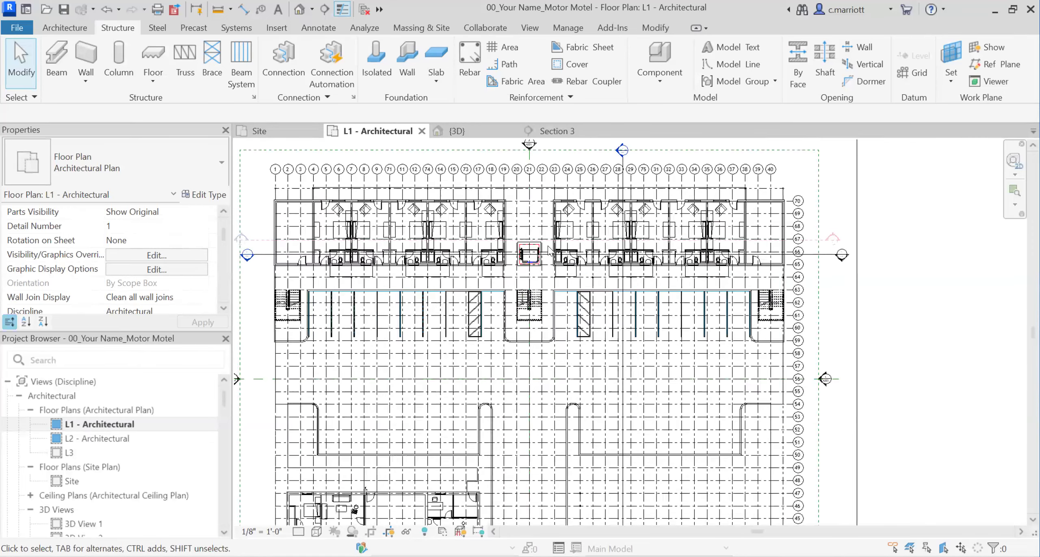
scroll(504, 263, down, 8)
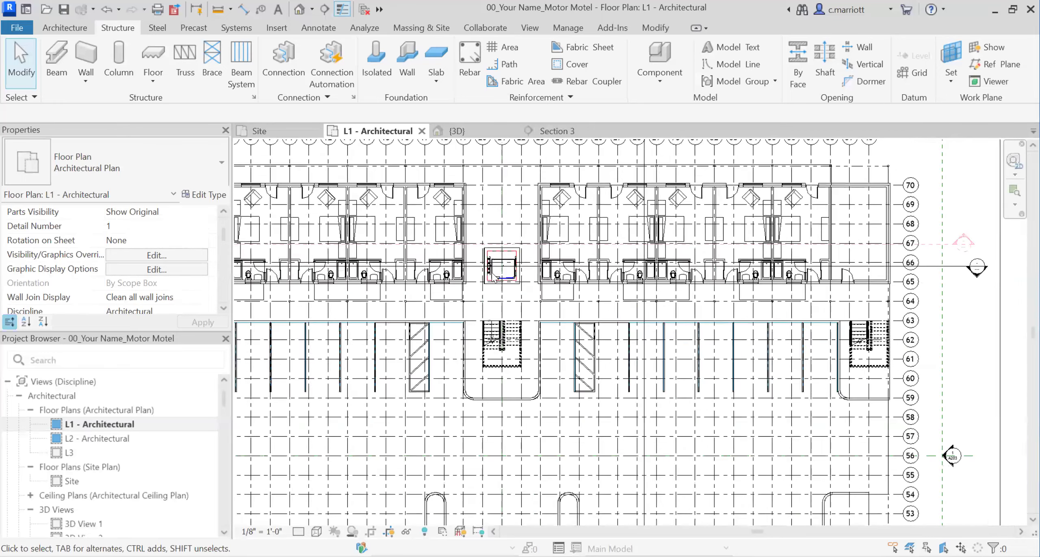
scroll(597, 191, up, 2)
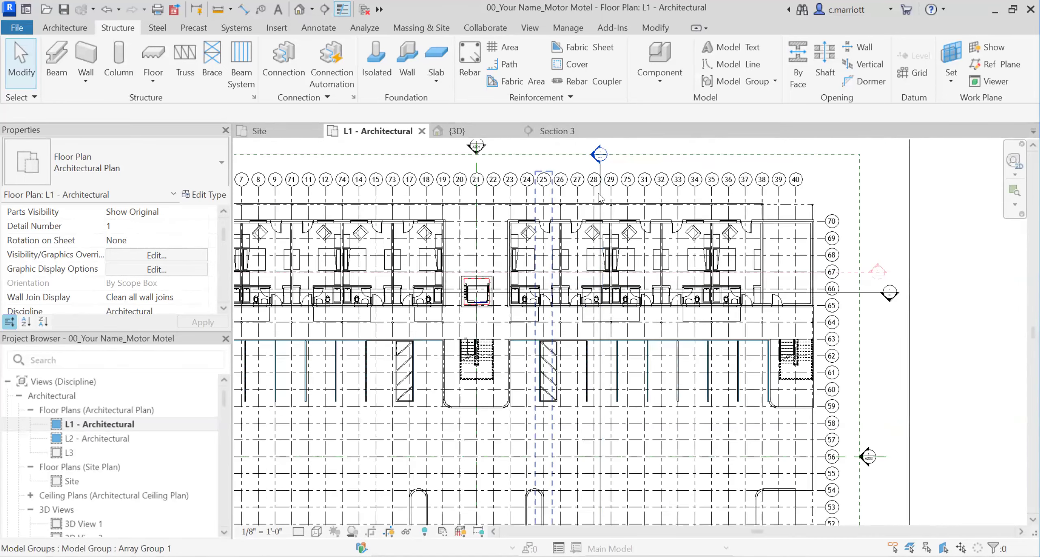
drag(608, 199, 432, 211)
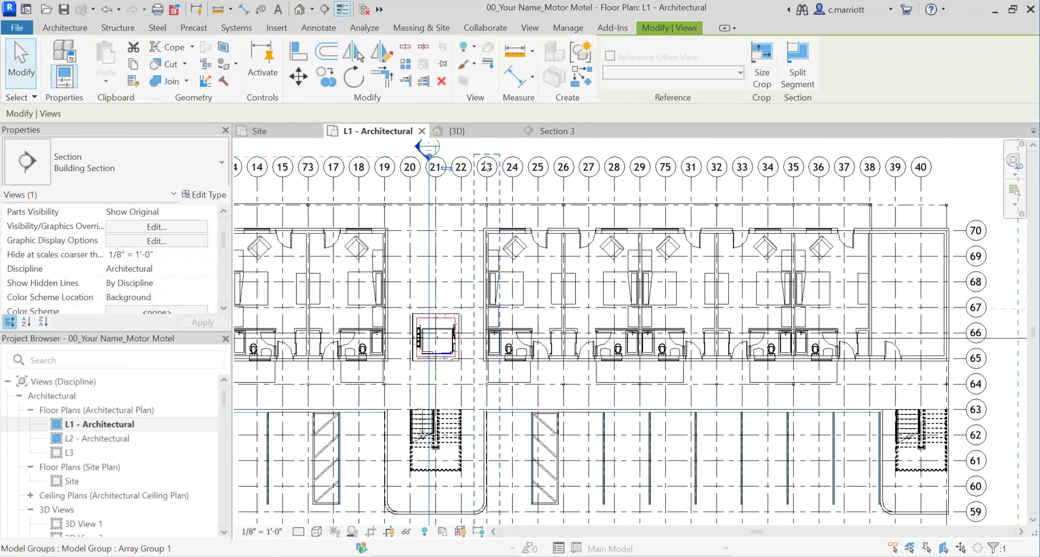
key(Escape)
double_click(429, 151)
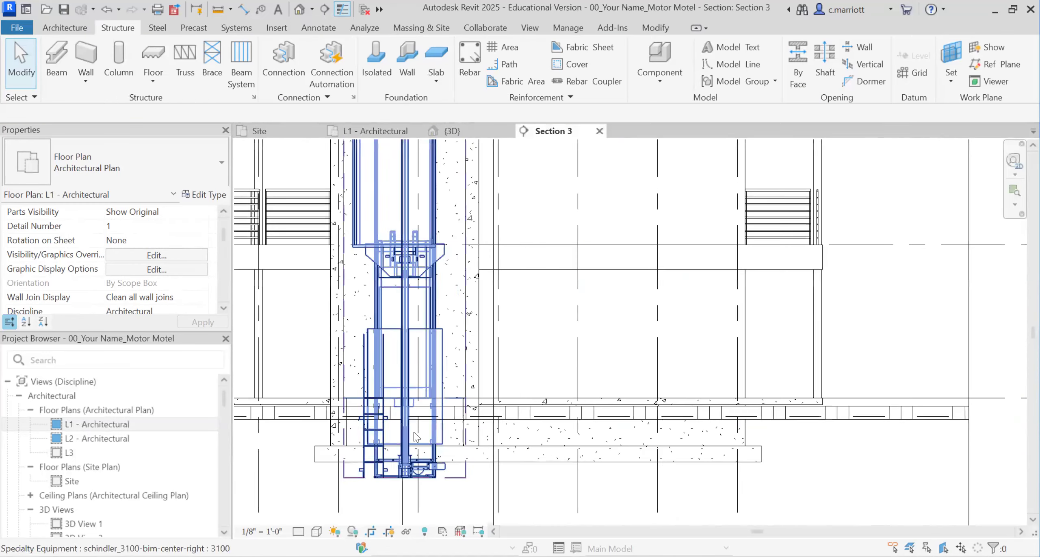
- Extend the base of the right-hand Concrete 12" elevator wall down to the bottom of the pit in Section 3
middle_drag(424, 486, 419, 421)
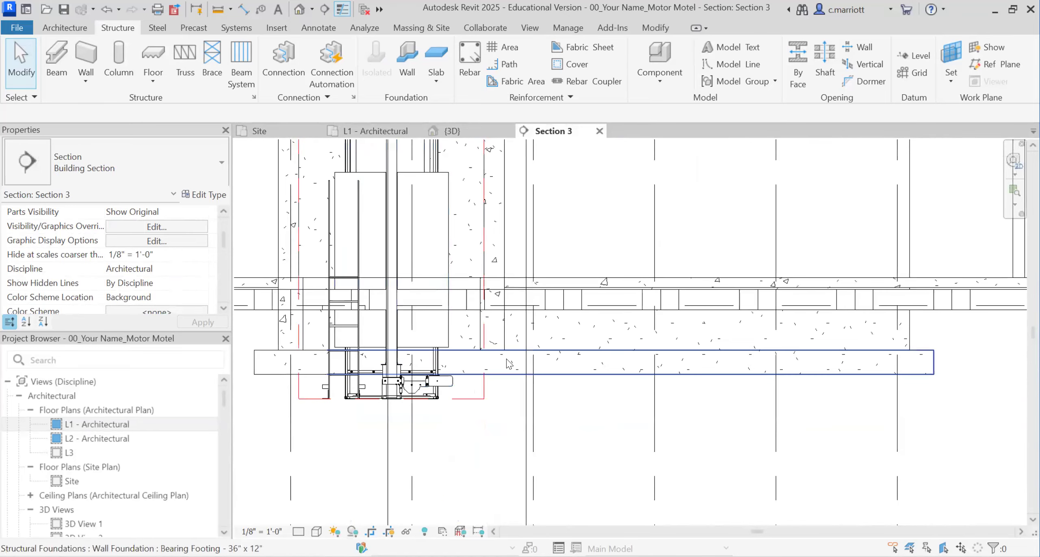
scroll(499, 322, up, 1)
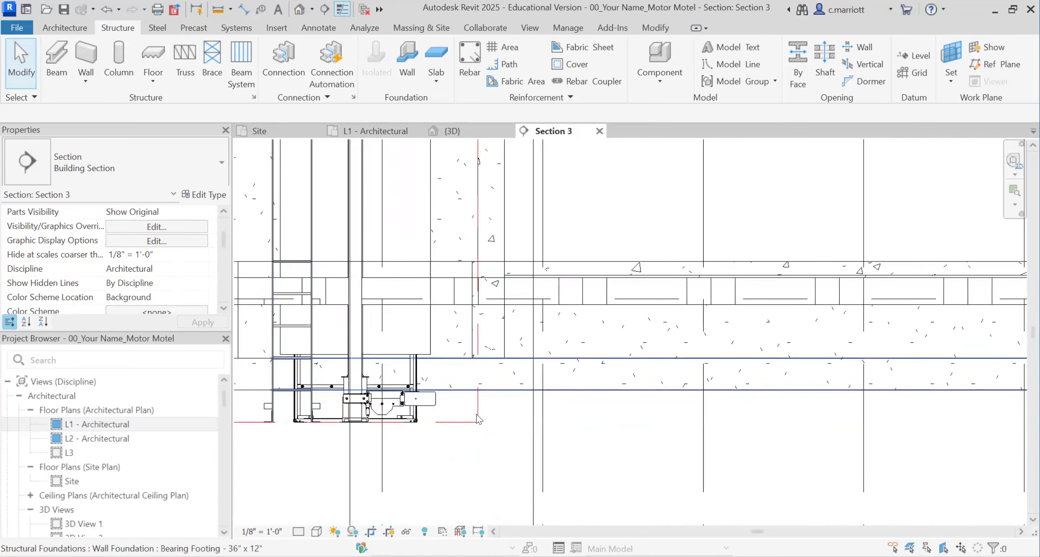
click(502, 338)
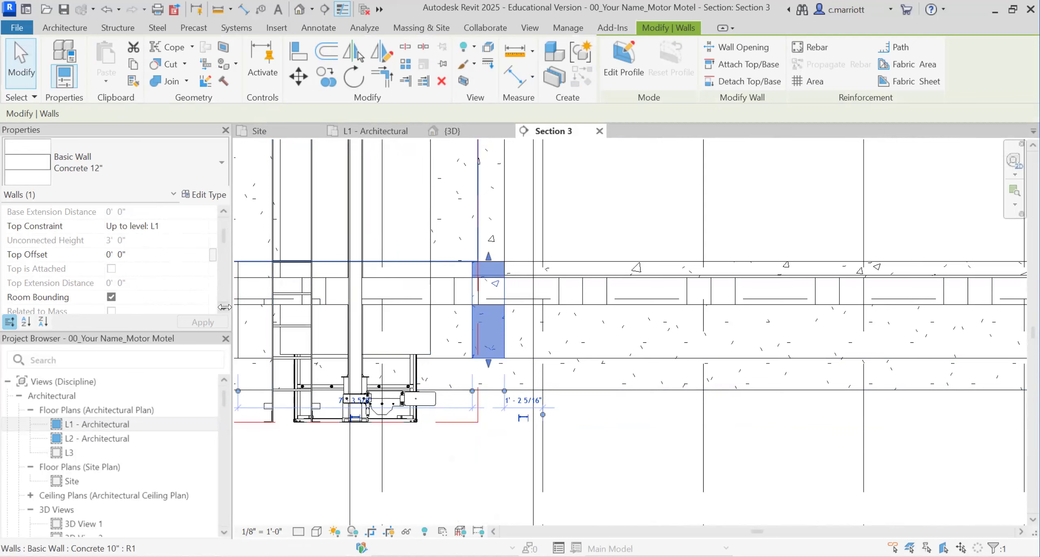
scroll(224, 306, down, 2)
scroll(224, 307, down, 6)
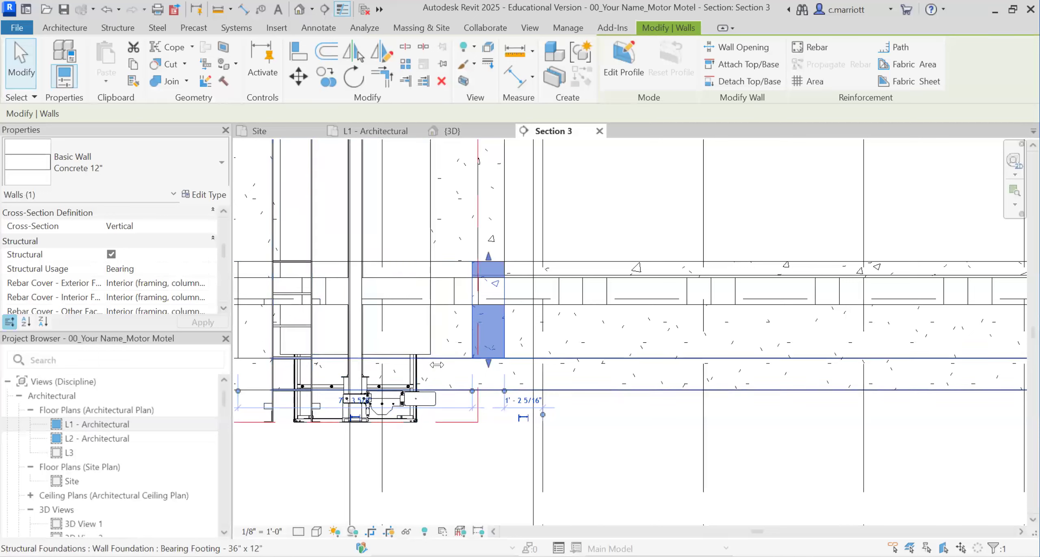
drag(488, 359, 488, 424)
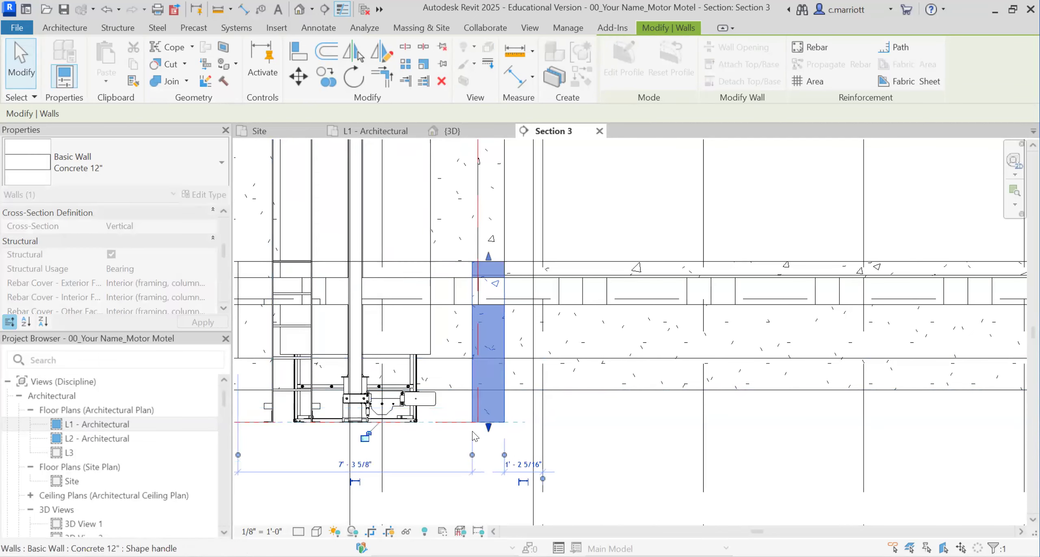
- Extend the base of the left-hand Concrete 12" elevator wall to the pit bottom in Section 3 and clear the selection
scroll(421, 453, down, 3)
middle_drag(421, 456, 504, 452)
scroll(336, 382, up, 1)
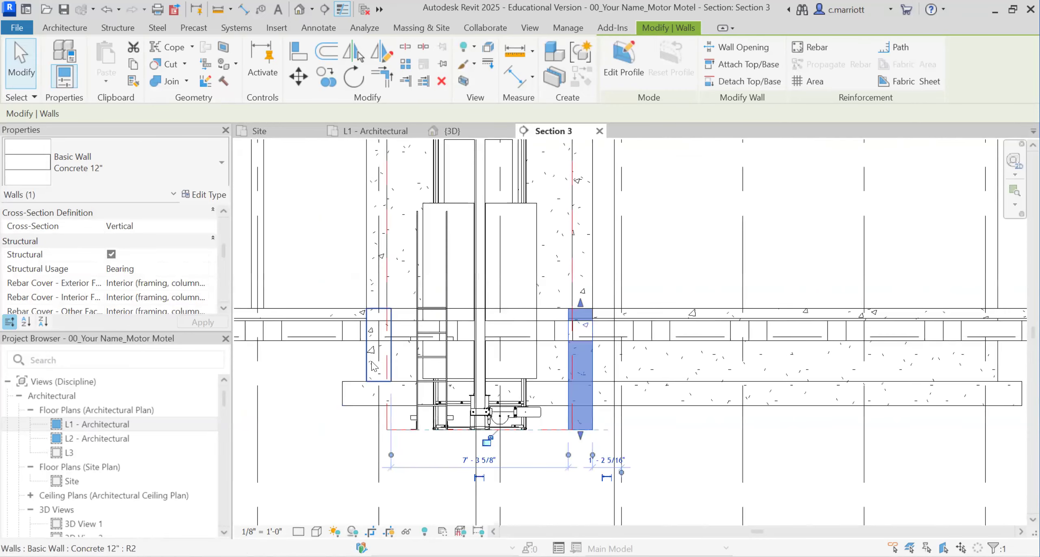
click(375, 368)
drag(380, 388, 384, 434)
scroll(472, 429, down, 2)
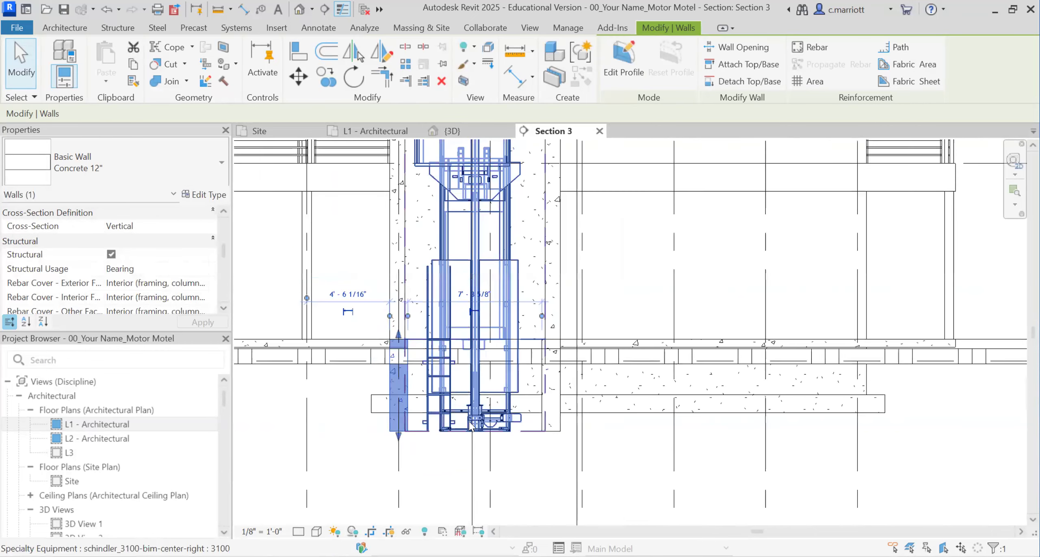
click(368, 445)
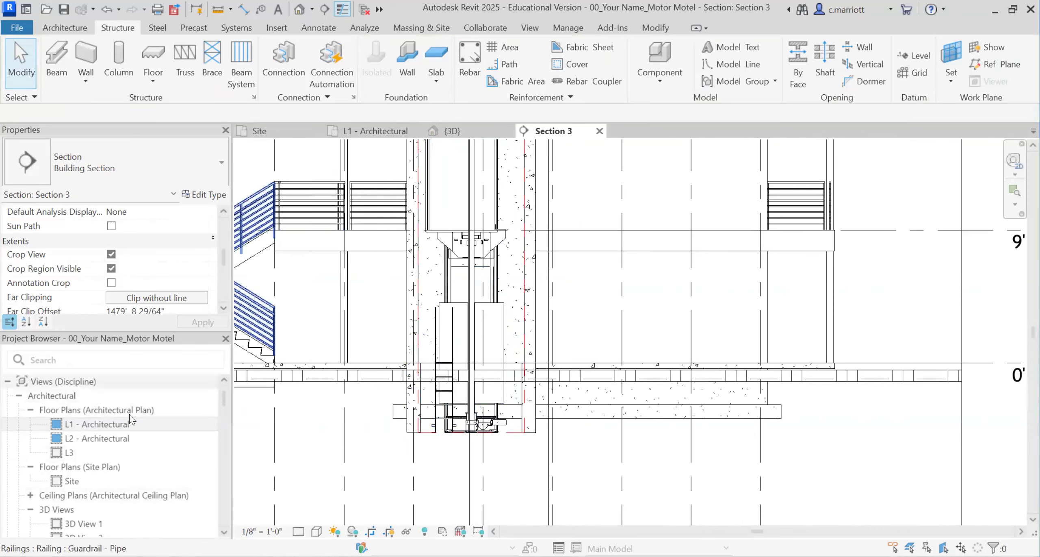
- Return to the L1 - Architectural plan and open the section running lengthwise through the room block and elevator
double_click(115, 426)
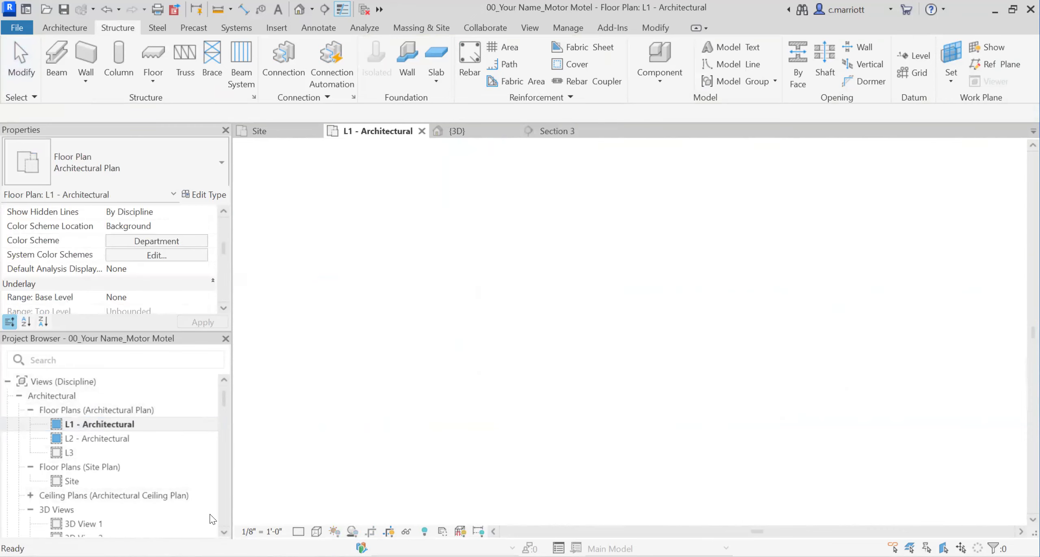
scroll(435, 388, down, 5)
middle_drag(473, 390, 634, 393)
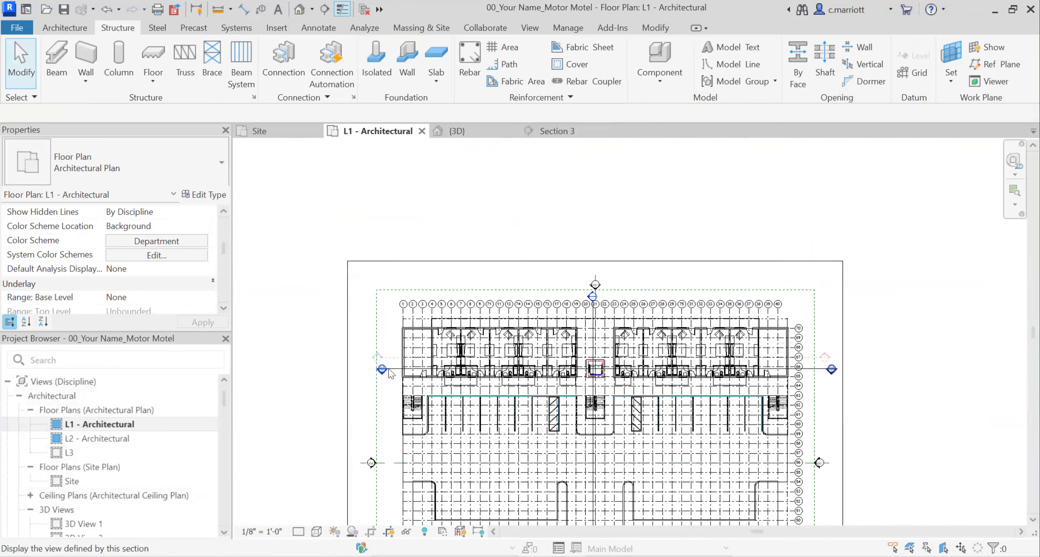
scroll(389, 376, up, 5)
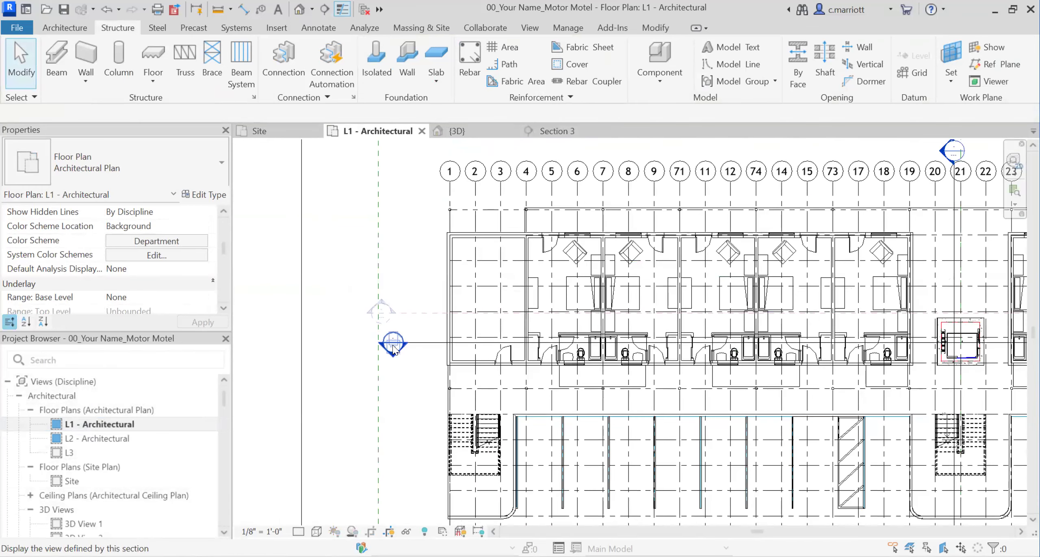
double_click(393, 345)
- Extend the base of the left-hand Concrete 12" elevator wall down to the bottom of the pit in Section 2
scroll(595, 488, up, 5)
scroll(595, 488, up, 5)
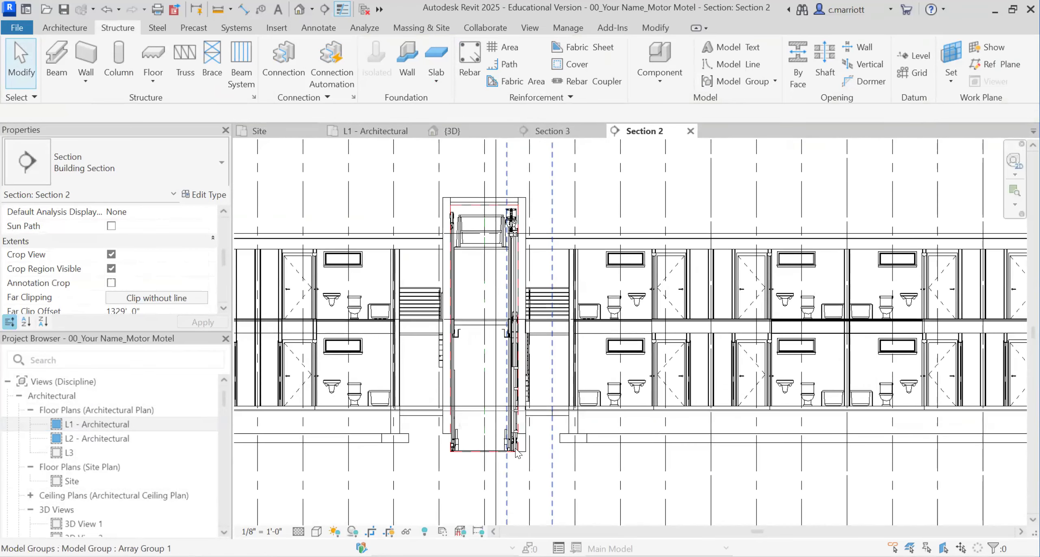
click(392, 422)
drag(394, 428, 395, 454)
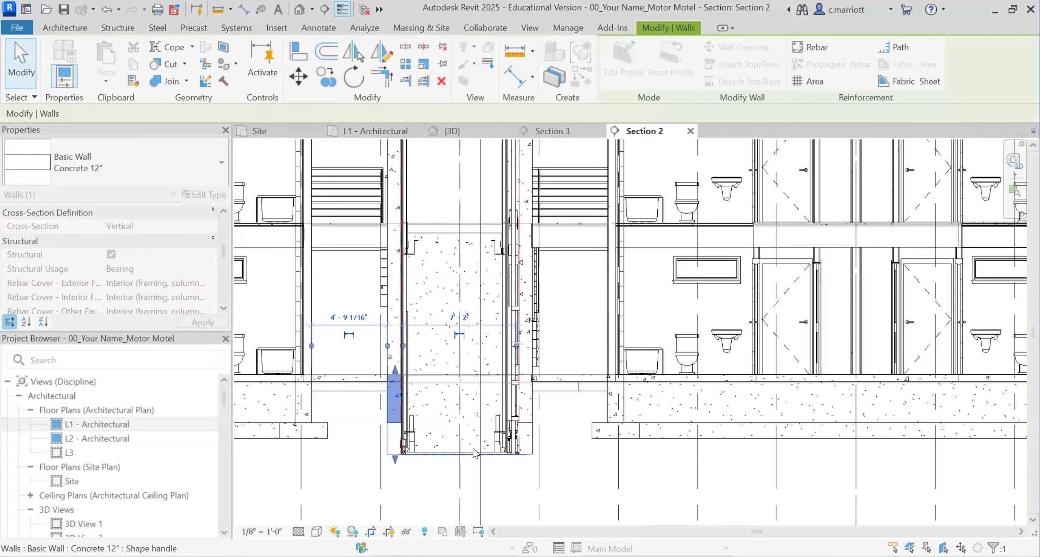
- Extend the base of the right-hand Concrete 12" elevator wall to the pit bottom in Section 2 and clear the selection
scroll(528, 427, up, 2)
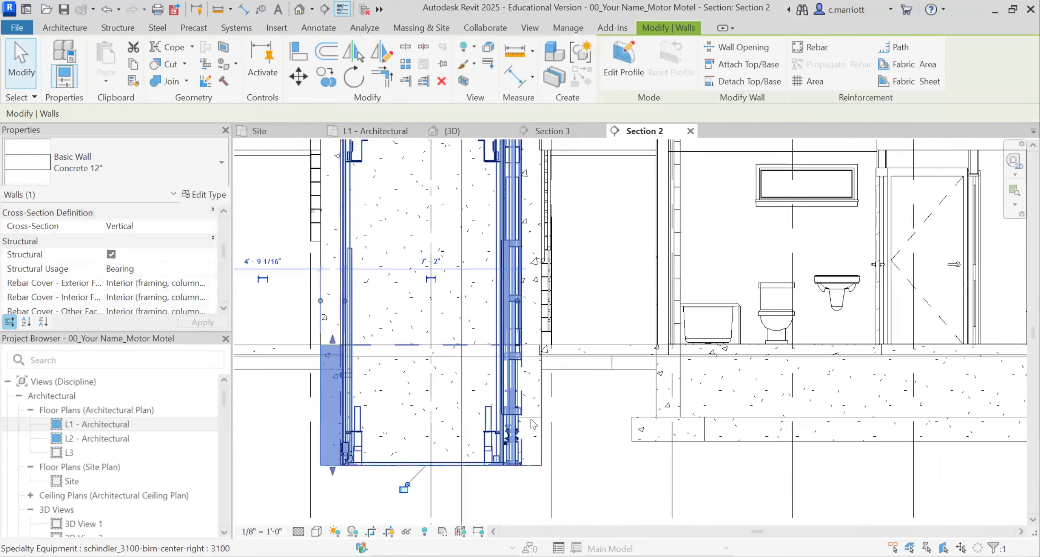
click(532, 420)
key(Escape)
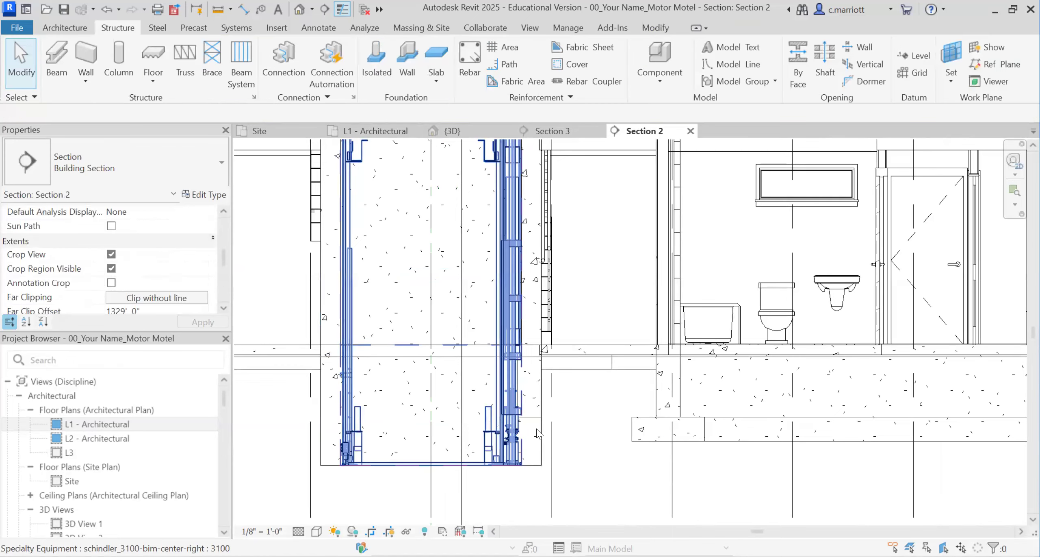
click(533, 416)
scroll(533, 397, up, 1)
scroll(534, 401, up, 1)
key(Escape)
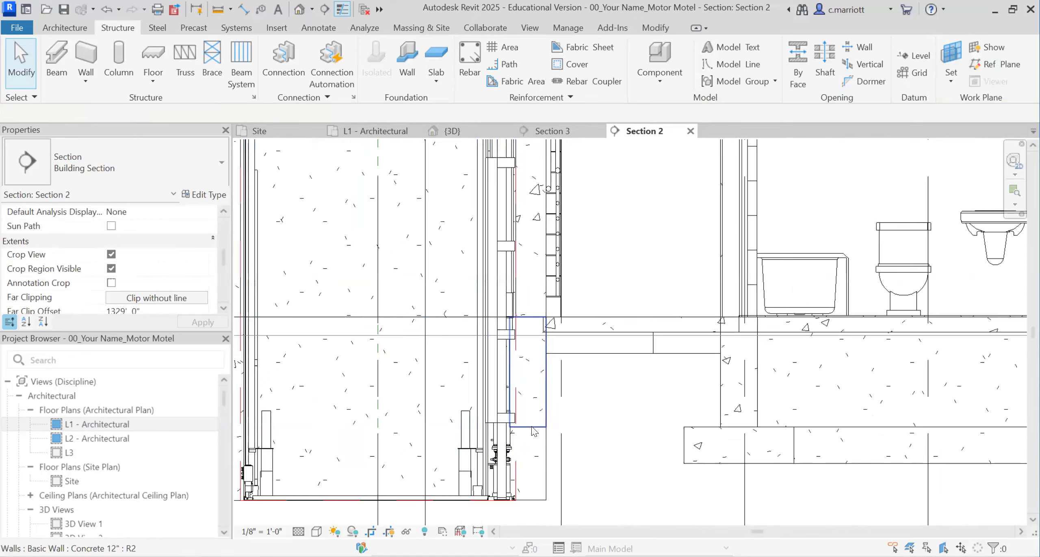
click(530, 419)
drag(530, 511, 529, 499)
key(Escape)
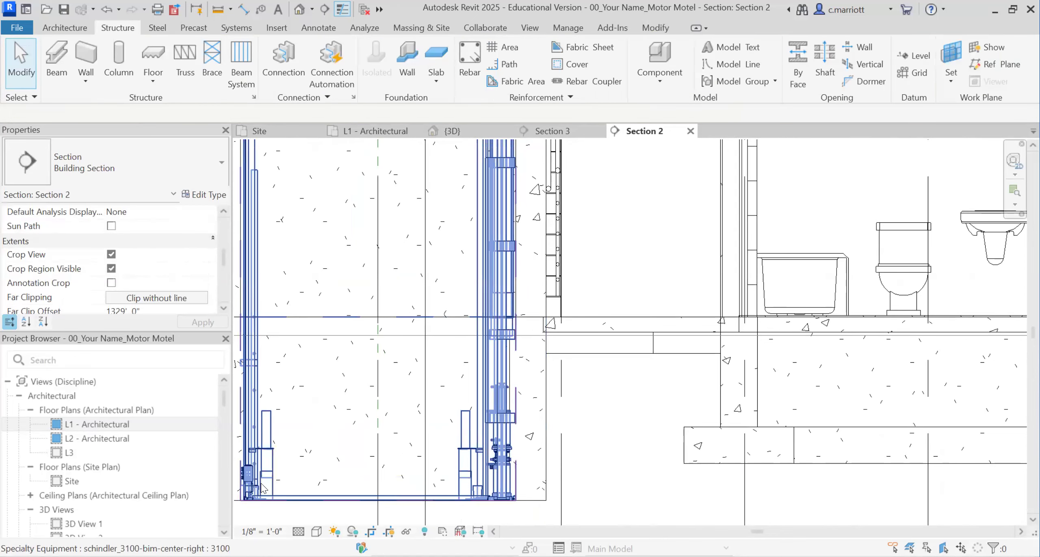
- In the {3D} view, place Bearing Footing - 36" x 12" wall foundations beneath the elevator pit walls
click(453, 131)
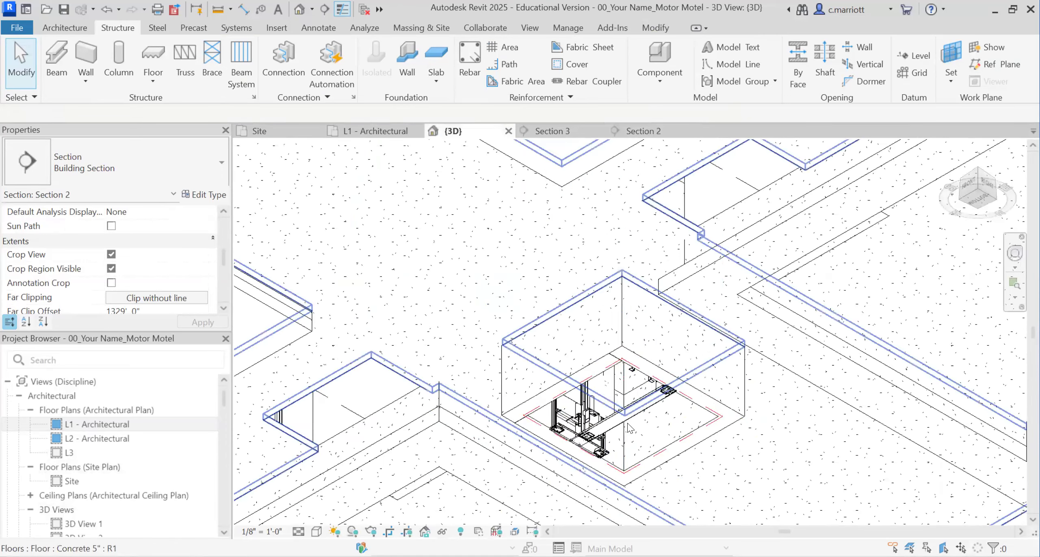
scroll(633, 388, down, 5)
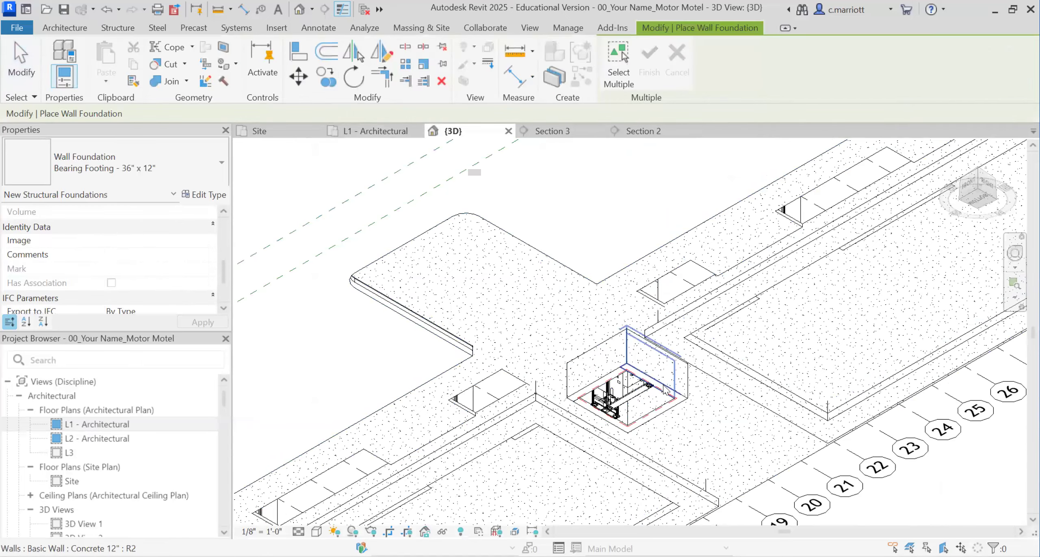
scroll(667, 388, up, 2)
click(655, 430)
click(586, 386)
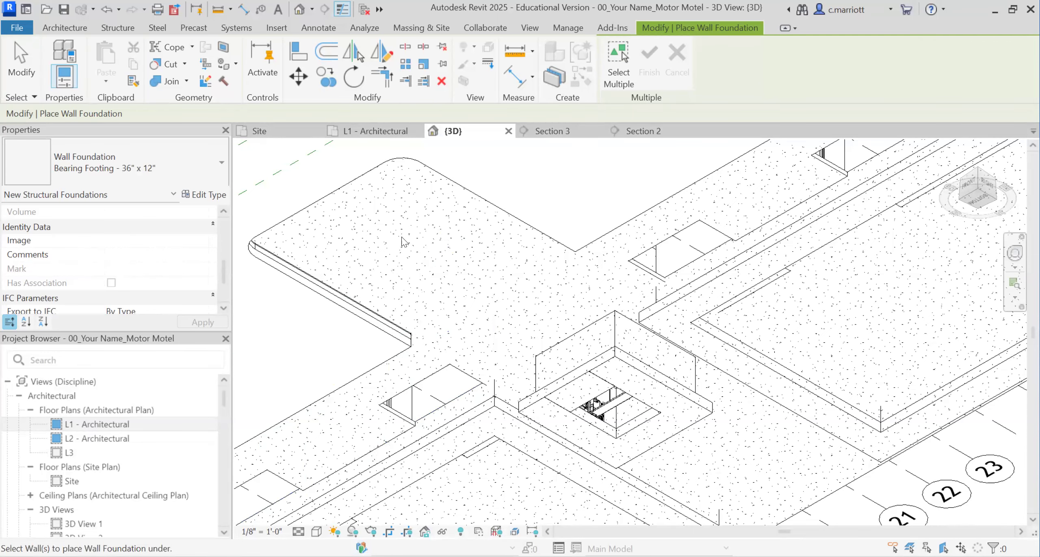
- Go through the L1 - Architectural plan to Section 2 and inspect the bearing footings beneath the elevator pit, selecting the left-hand one
click(375, 132)
scroll(632, 413, up, 2)
scroll(569, 354, down, 1)
scroll(586, 390, down, 3)
middle_drag(483, 379, 289, 364)
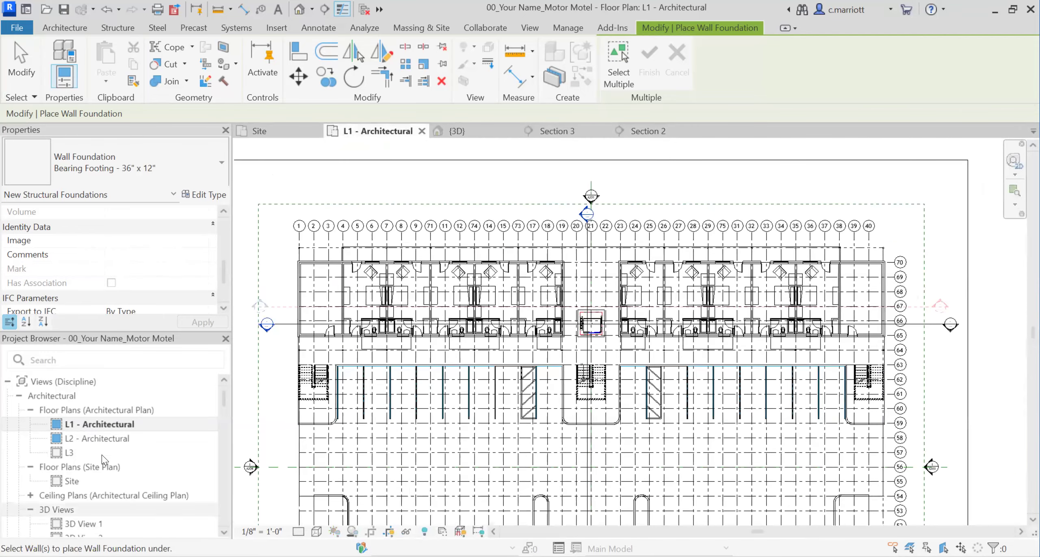
scroll(117, 489, down, 5)
double_click(82, 438)
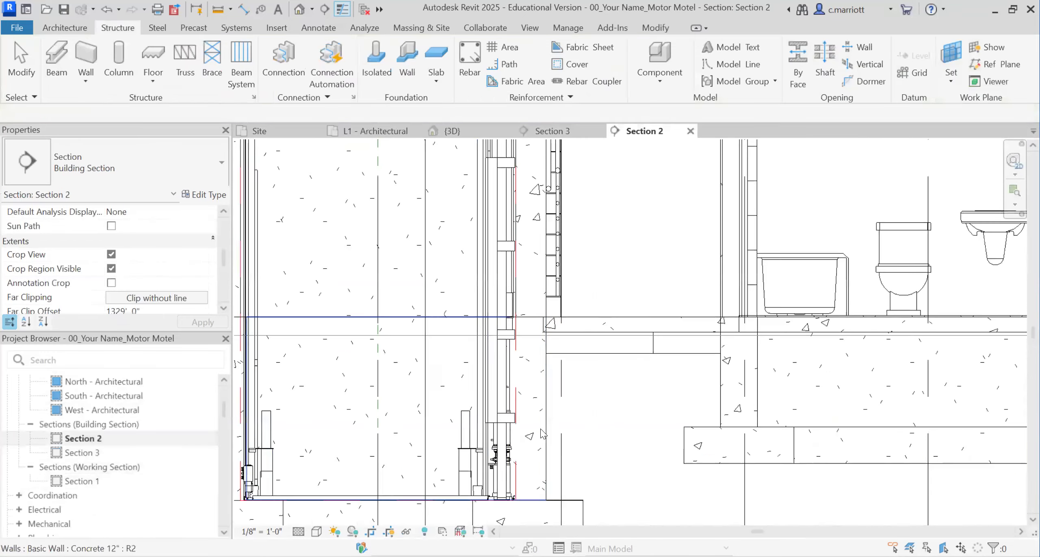
scroll(690, 441, down, 1)
middle_drag(690, 442, 772, 326)
scroll(404, 434, up, 2)
click(393, 401)
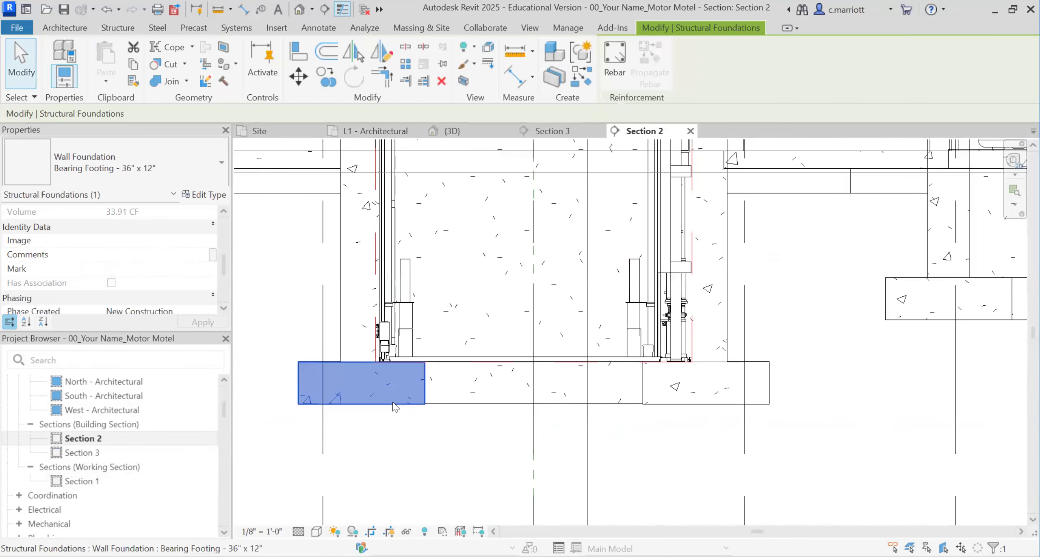
- In Section 2, set the Base Offset of the left-hand and right-hand Concrete 12" elevator pit walls to -5' 5"
click(365, 314)
drag(361, 363, 361, 372)
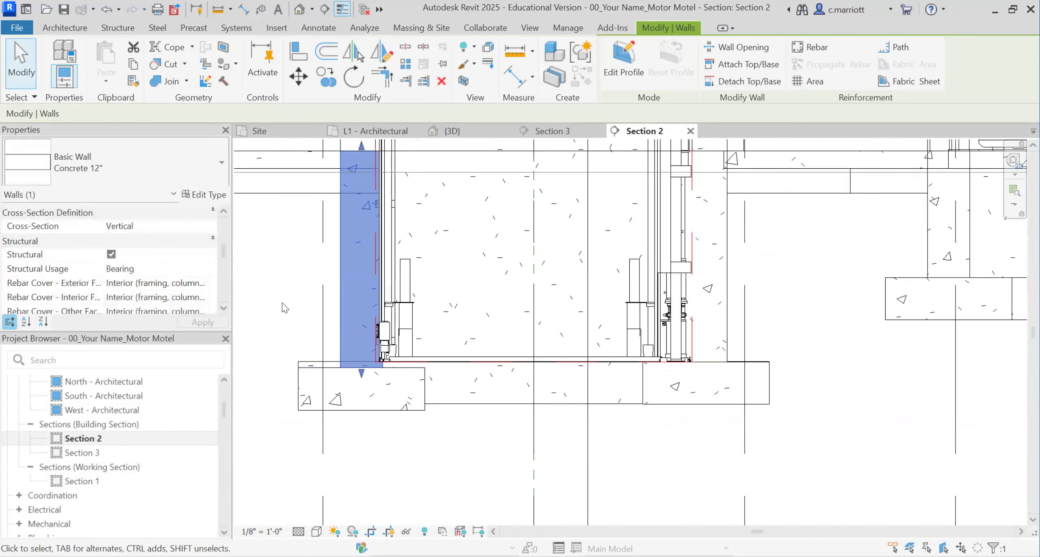
click(225, 226)
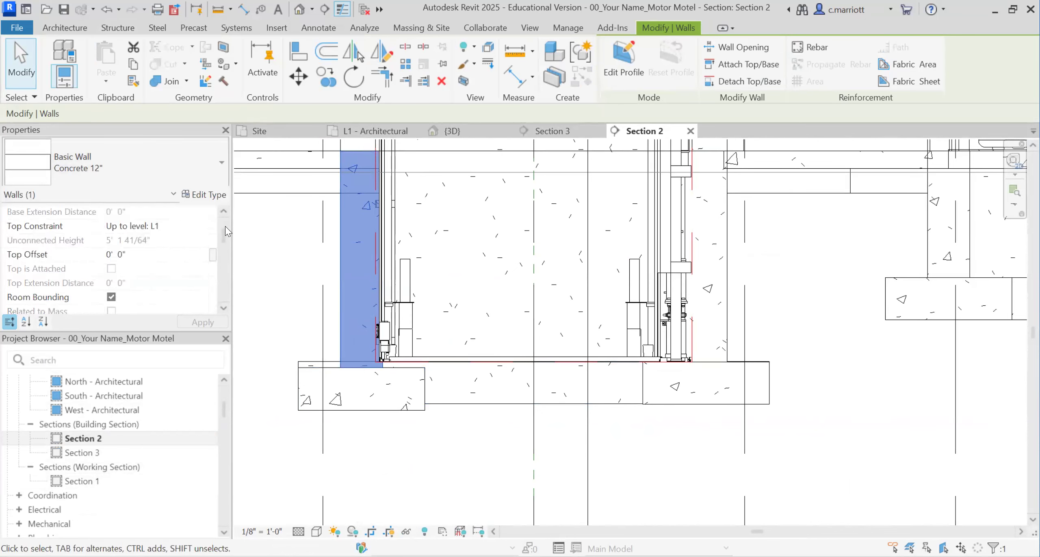
click(226, 226)
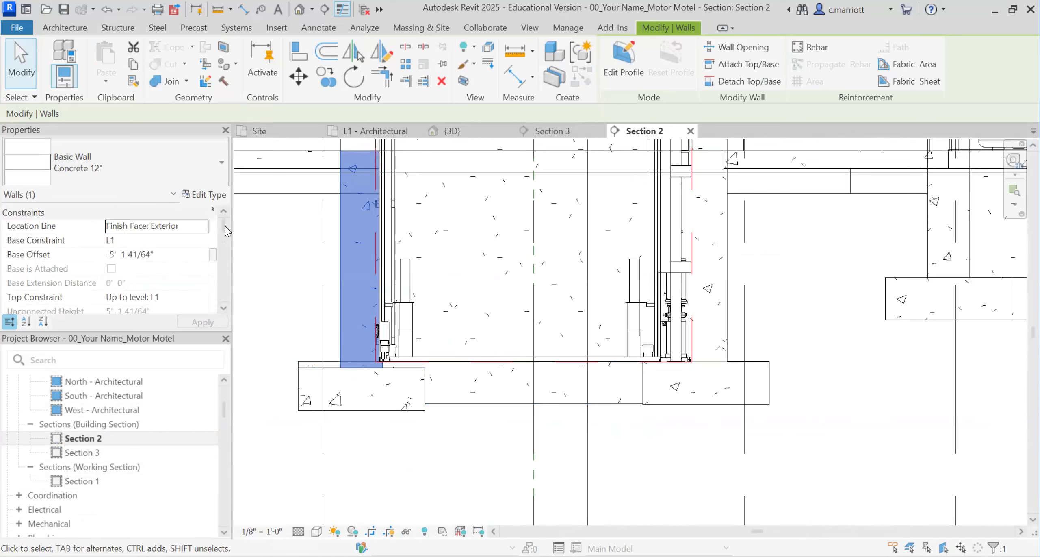
click(172, 256)
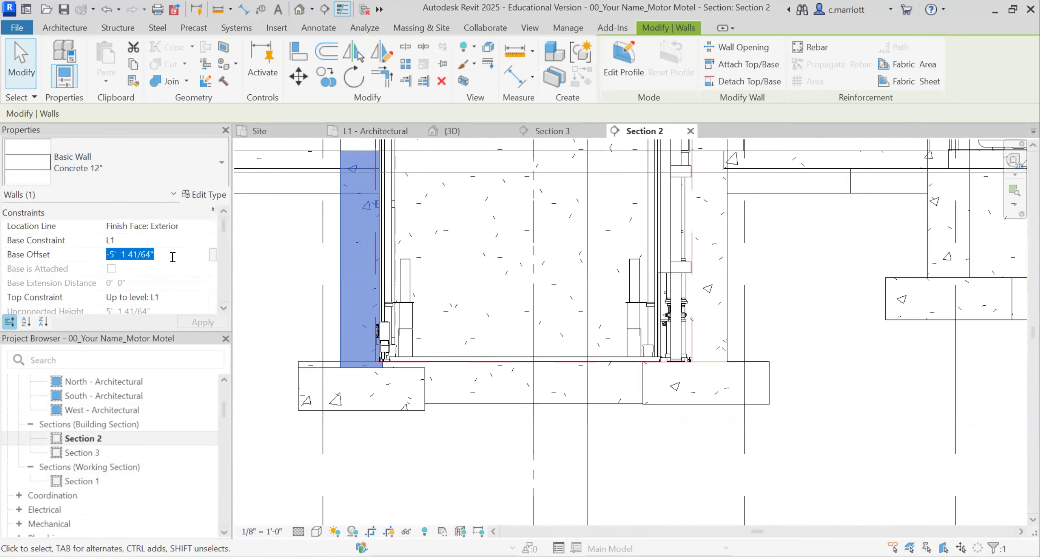
text(-5'  5)
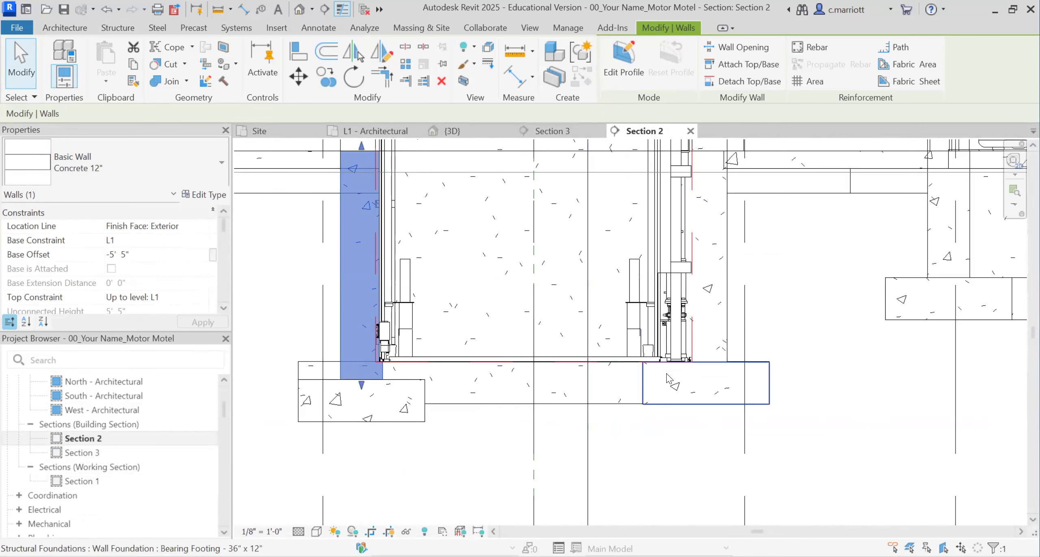
click(719, 352)
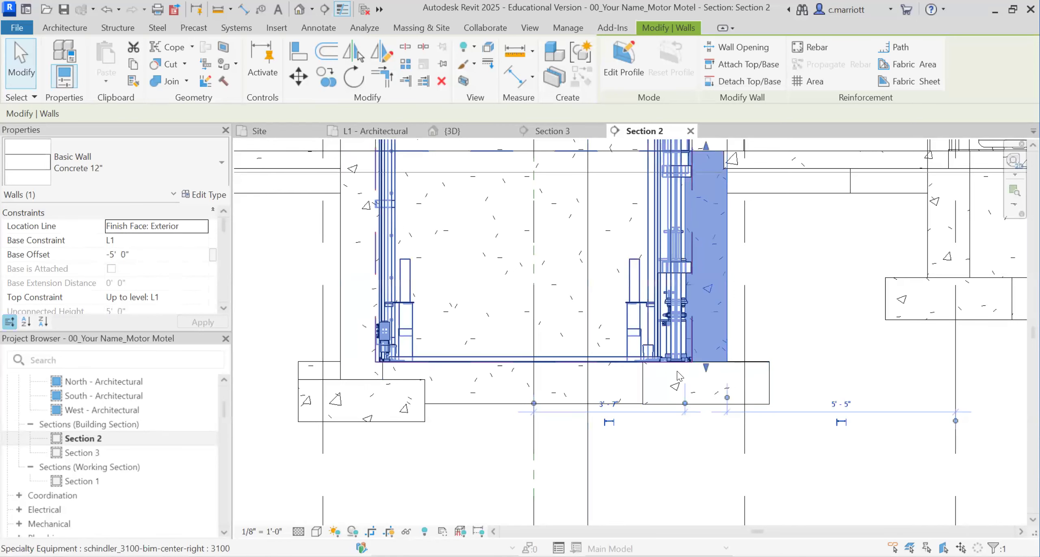
click(138, 256)
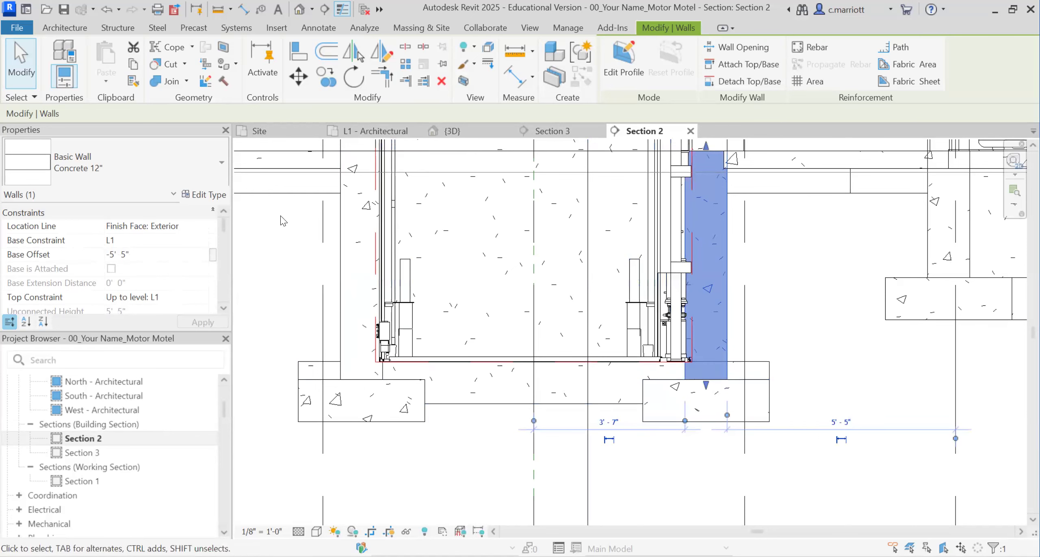
- In Section 3, set the Base Offset of the right-hand Concrete 12" elevator pit wall to -5' 5"
double_click(80, 452)
scroll(540, 445, up, 4)
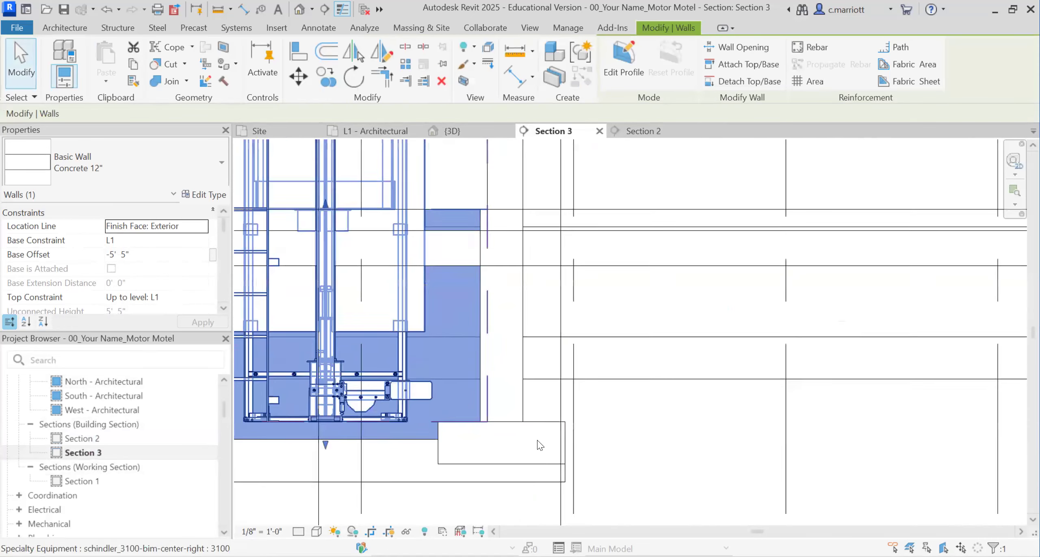
click(497, 382)
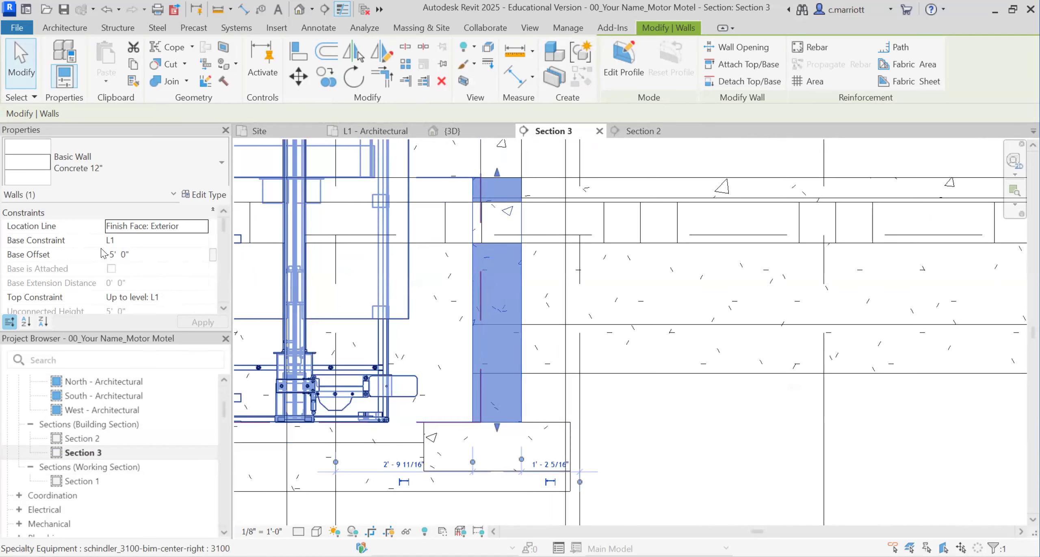
click(122, 257)
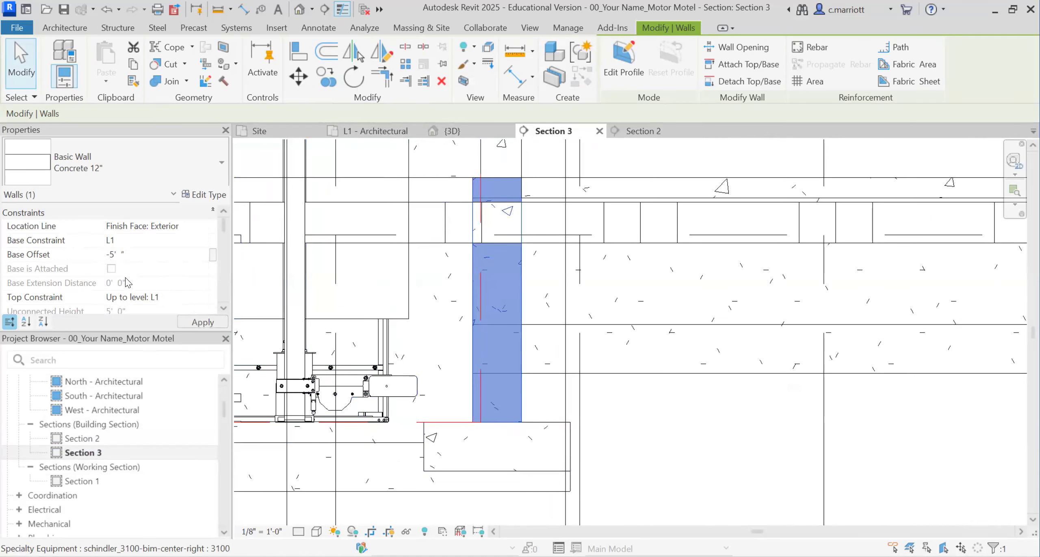
click(202, 322)
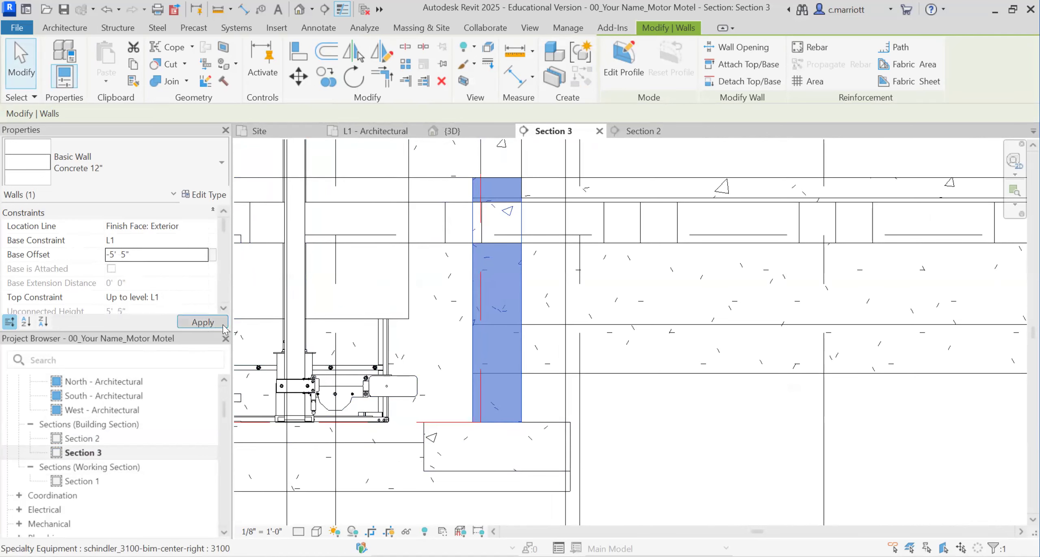
- Set the Base Offset of the left-hand Concrete 12" elevator pit wall in Section 3 to -5' 5"
middle_drag(467, 373, 610, 370)
middle_drag(546, 358, 688, 342)
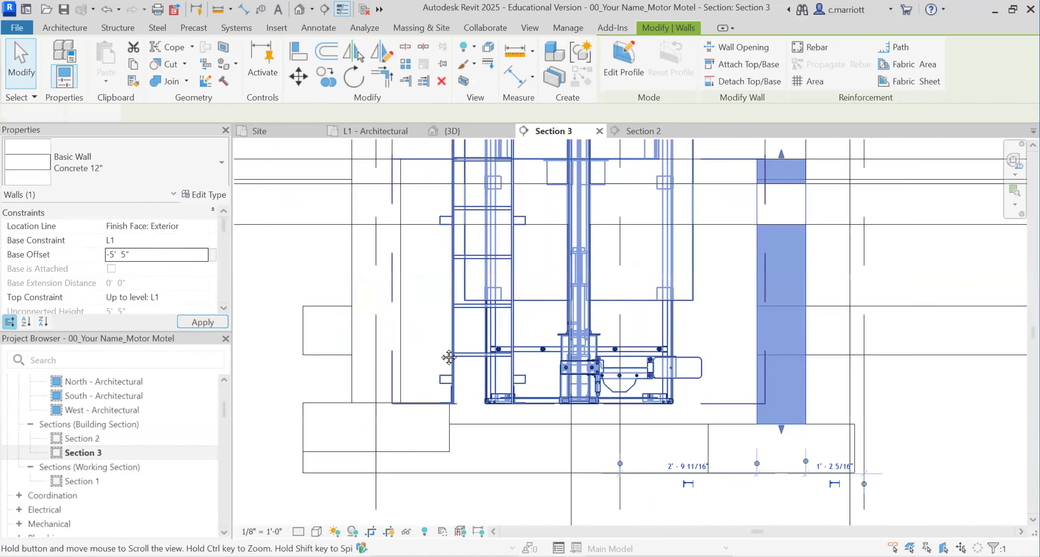
click(368, 355)
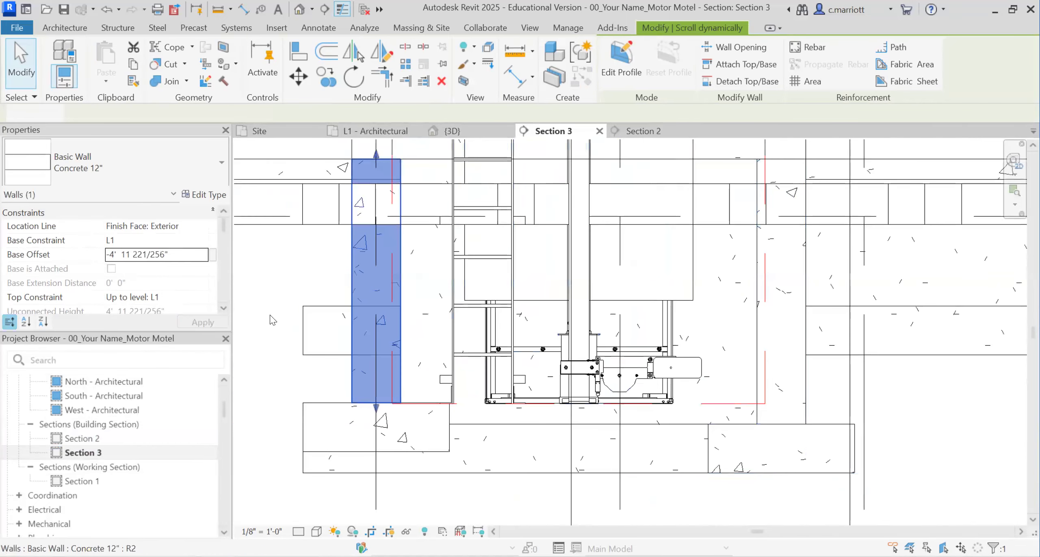
click(137, 256)
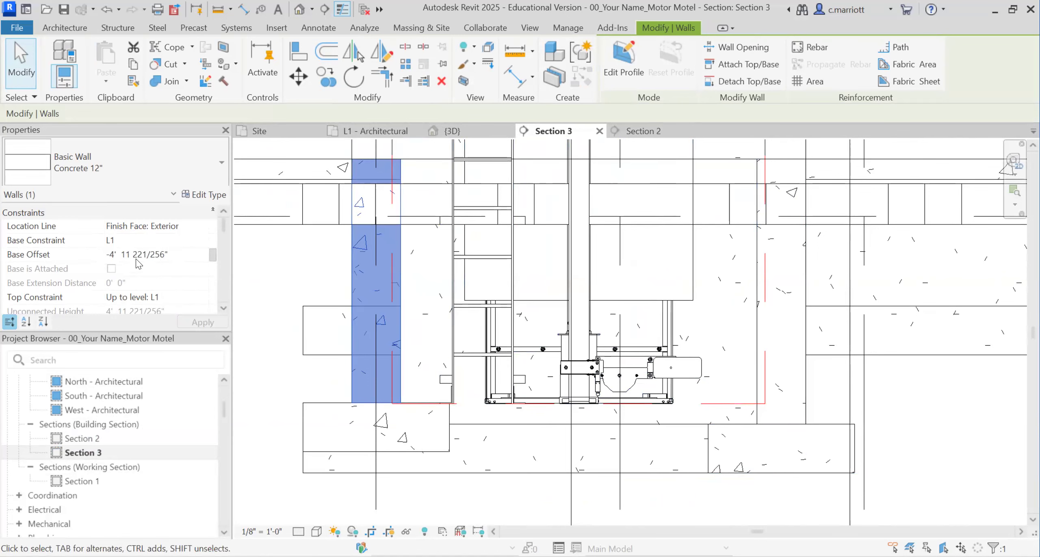
key(shift+Home)
text(-5'5")
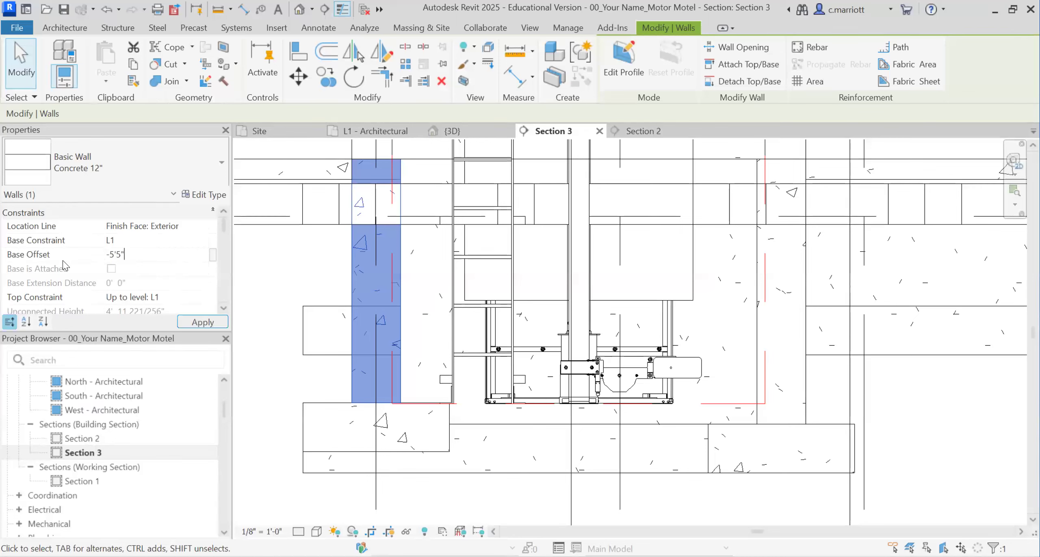
key(Return)
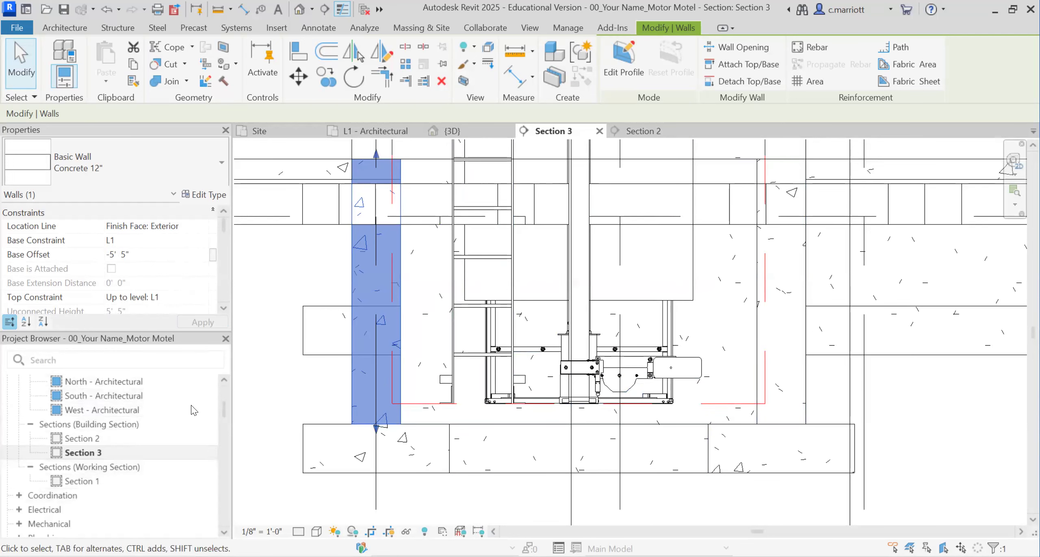
- In the L1 - Architectural plan, create a rectangular Concrete 5" floor within the elevator walls' inner faces, without attaching the walls to it
click(392, 130)
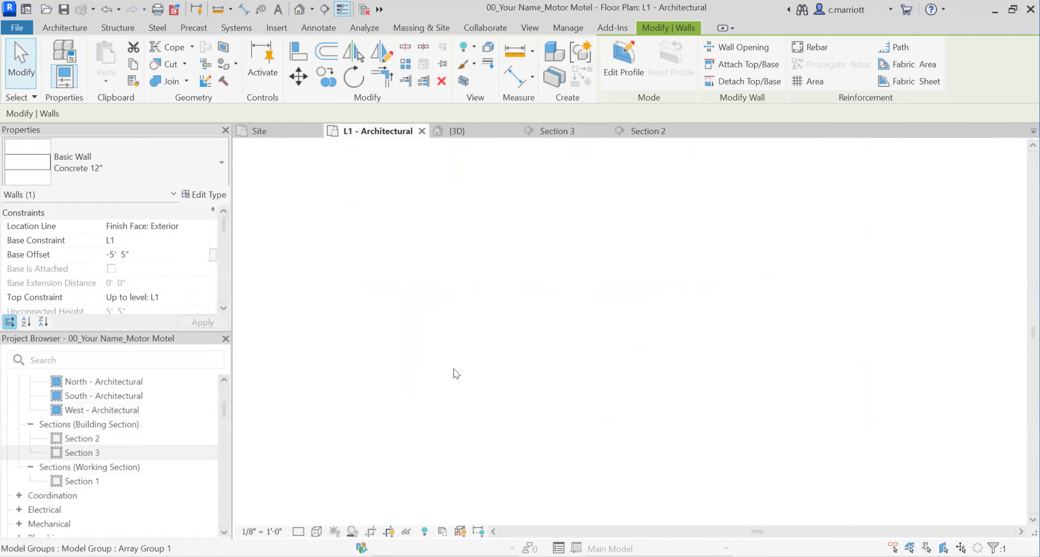
scroll(390, 203, up, 5)
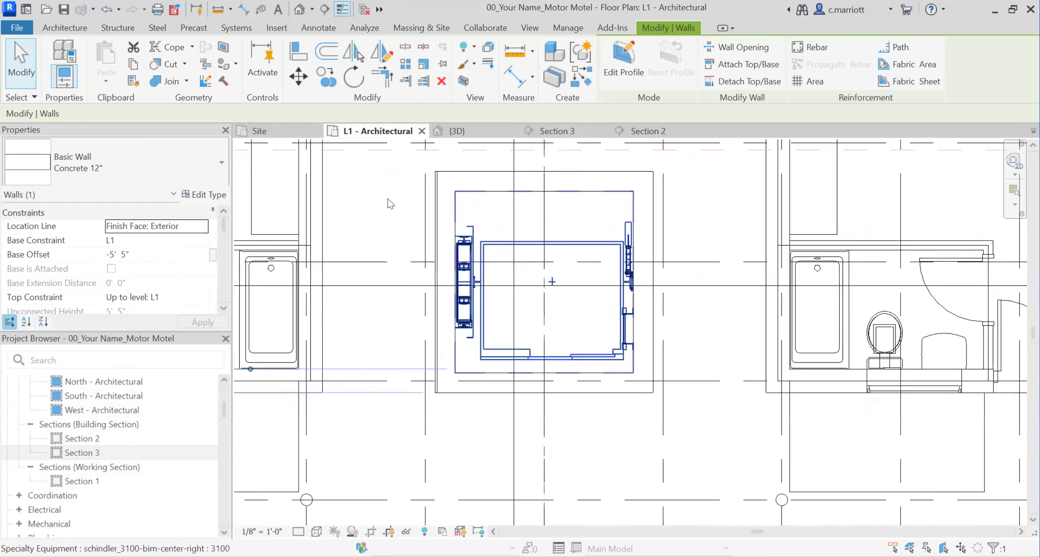
scroll(562, 238, up, 1)
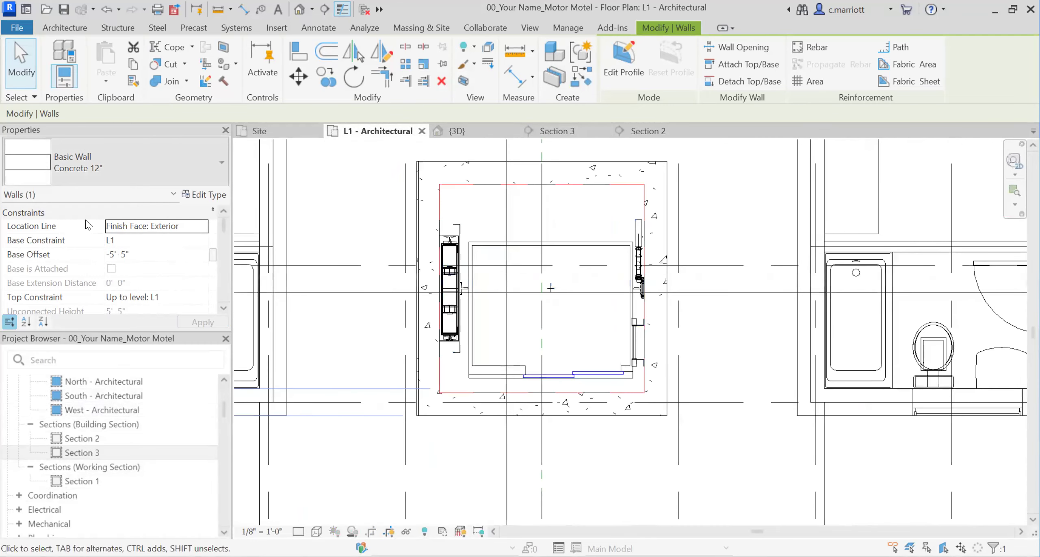
click(67, 29)
click(324, 61)
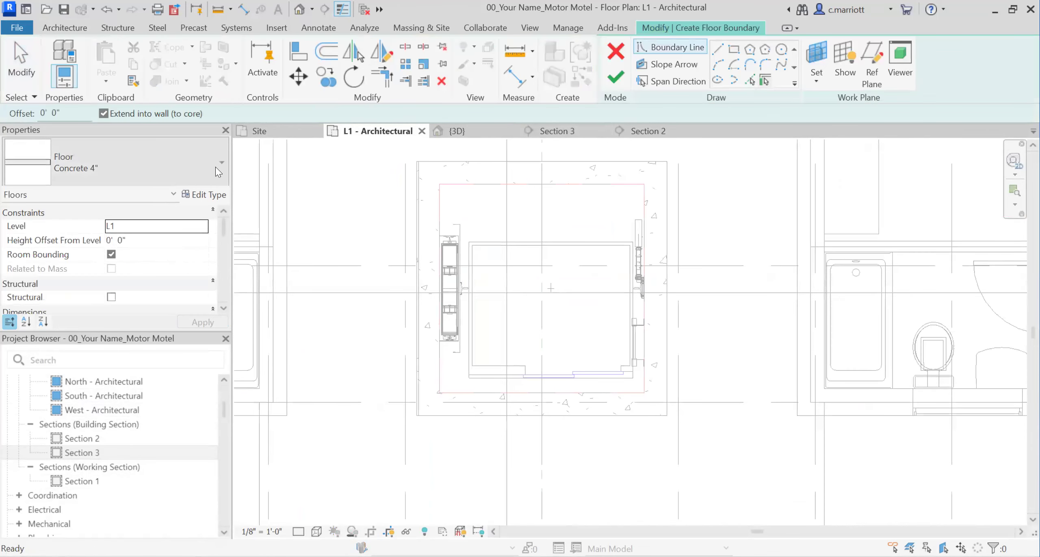
click(218, 171)
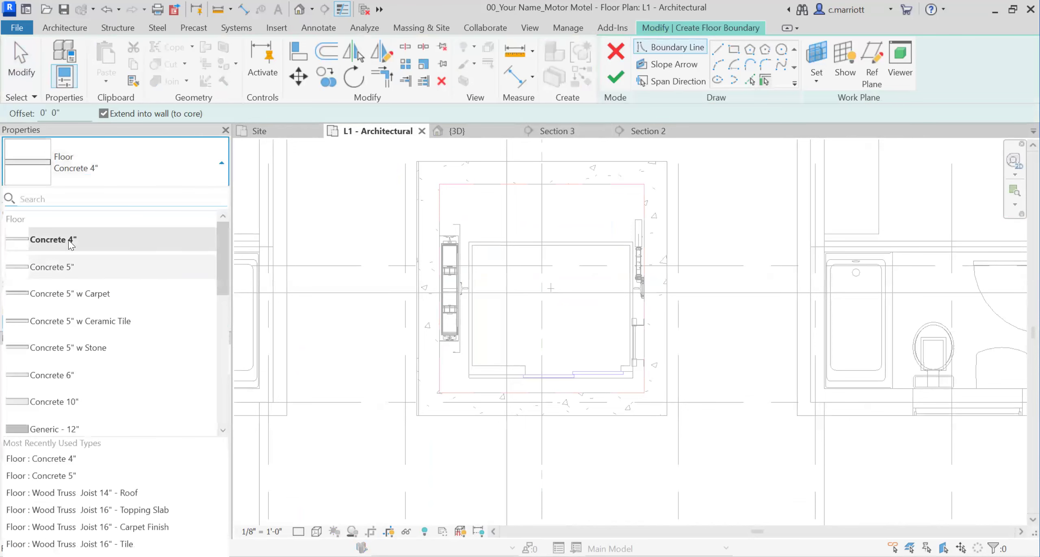
click(64, 266)
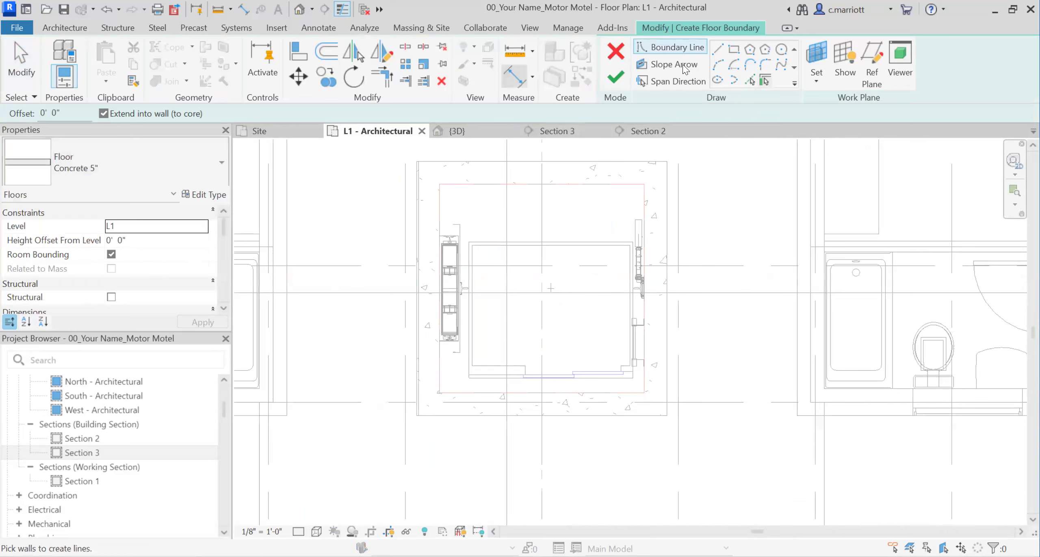
click(734, 49)
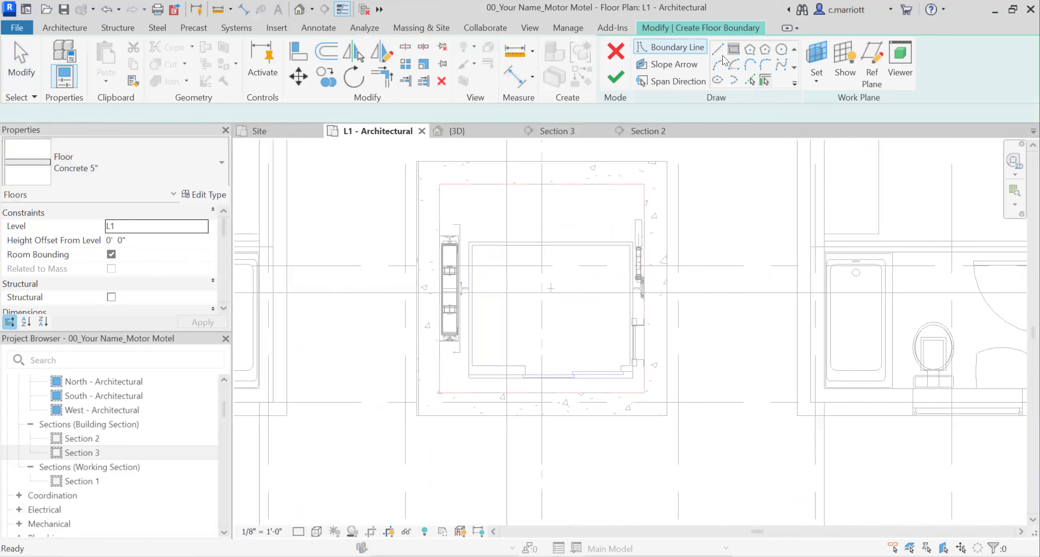
click(439, 392)
click(647, 184)
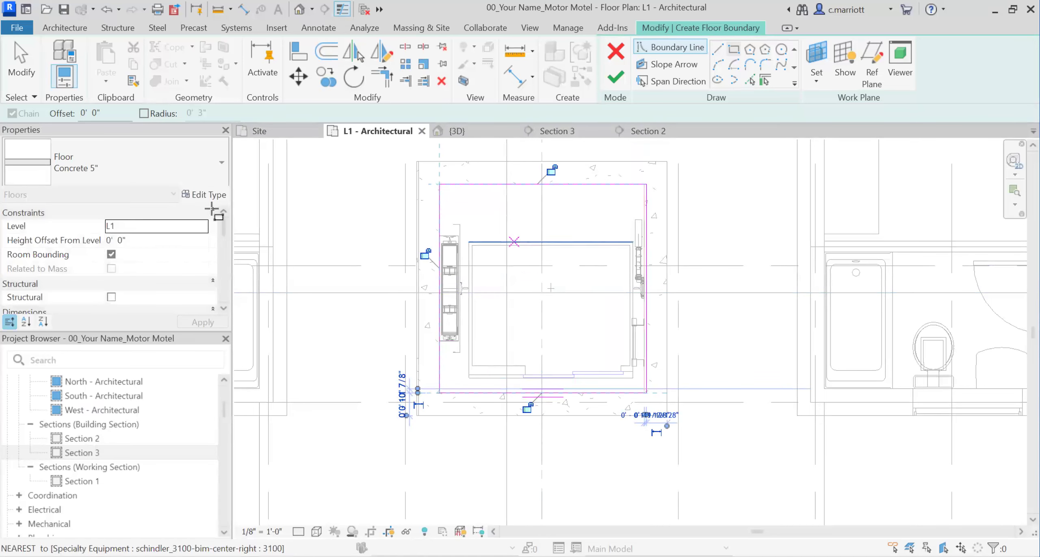
click(616, 77)
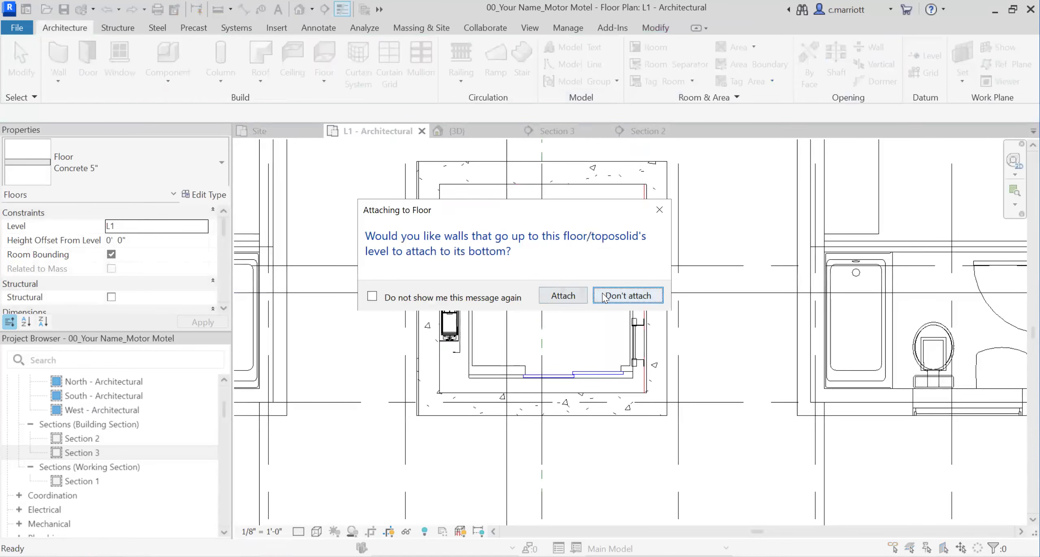
click(604, 297)
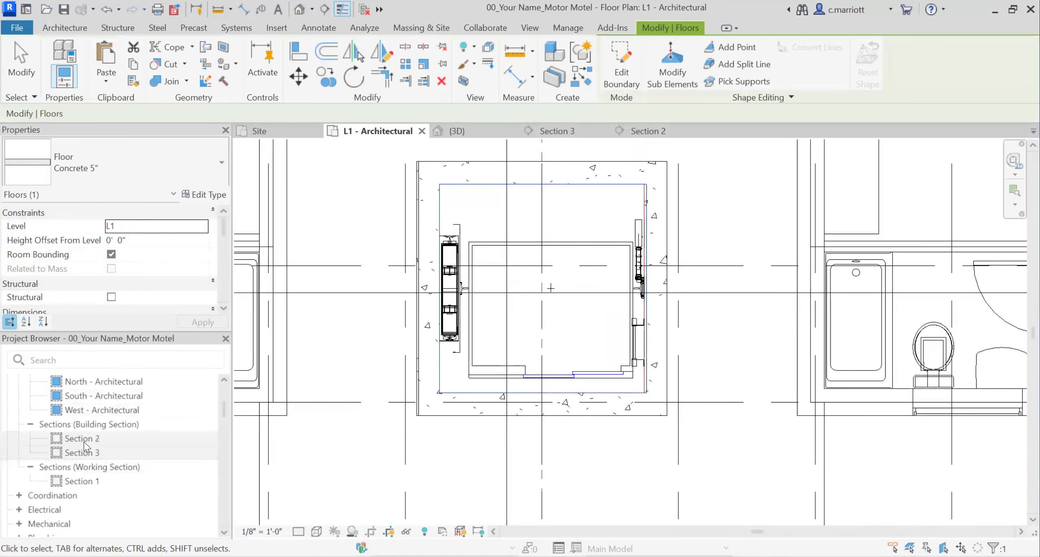
- In Section 2, set the elevator floor's Height Offset From Level to -5' 0", check its fit on the footings and clear the selection
double_click(83, 438)
middle_drag(496, 201, 428, 286)
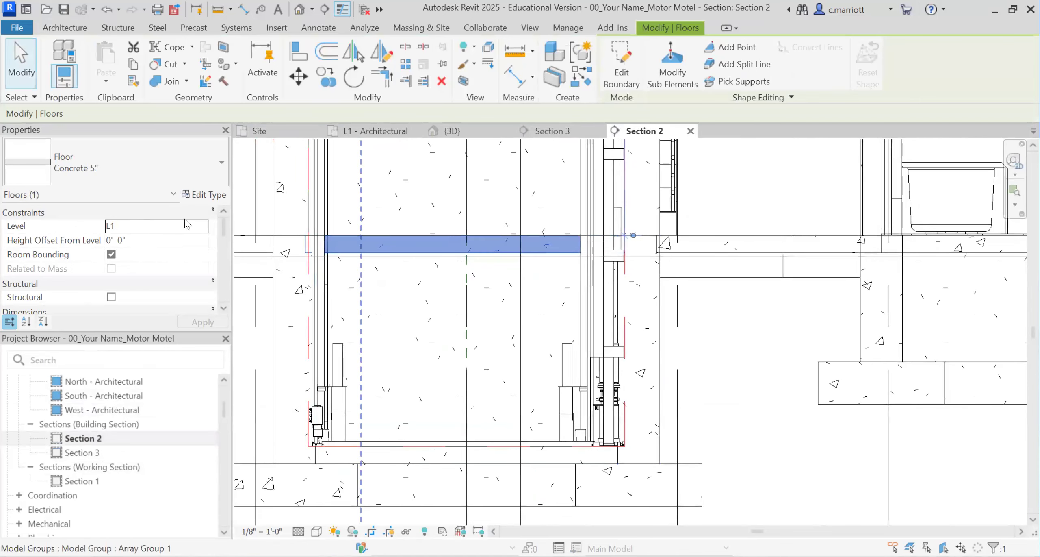
click(122, 226)
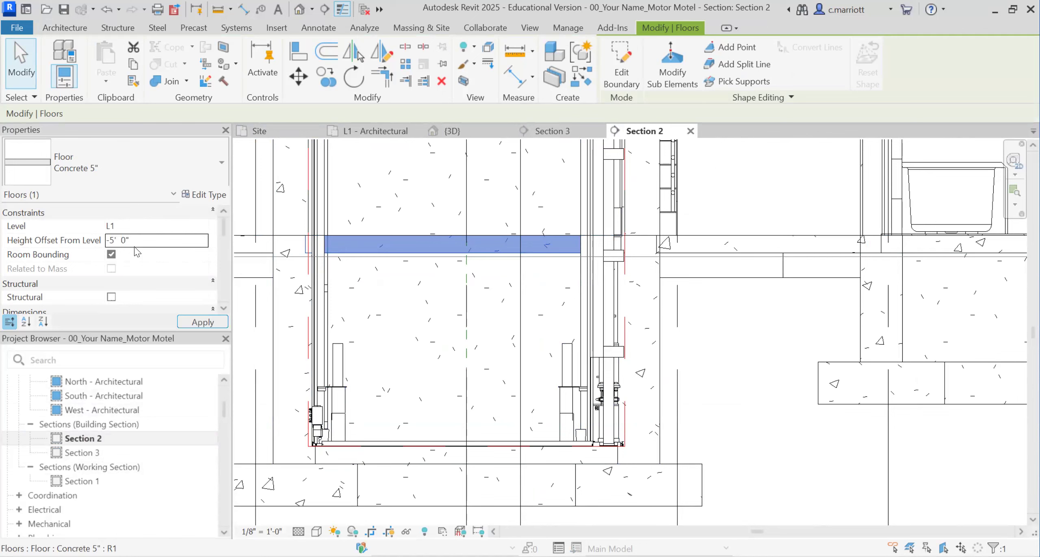
click(219, 324)
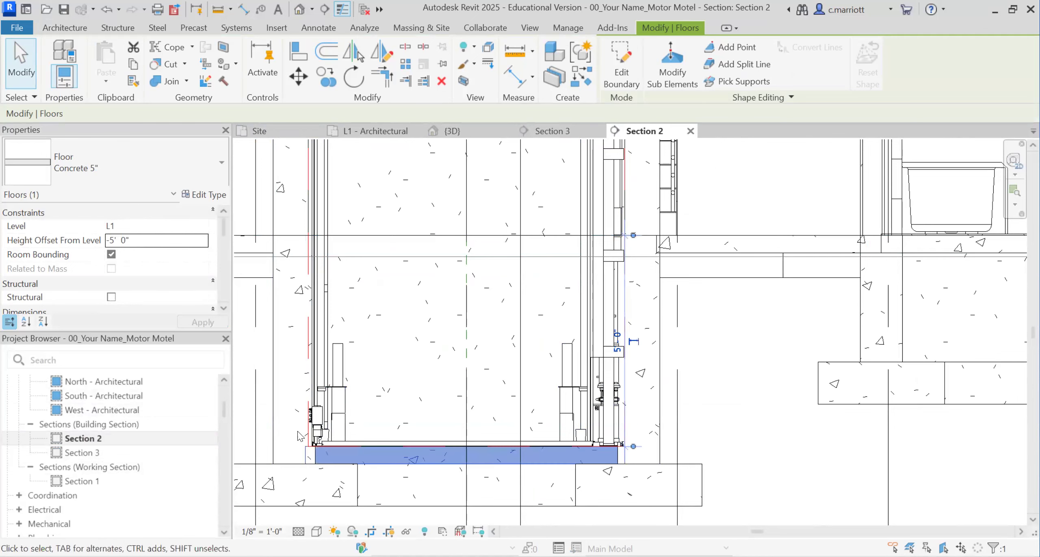
scroll(614, 449, up, 6)
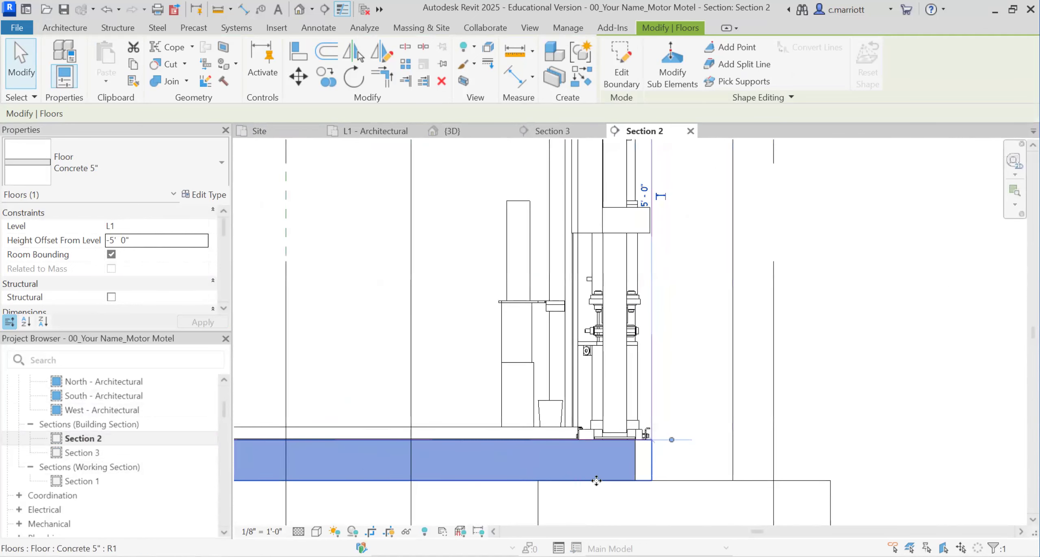
scroll(636, 455, down, 8)
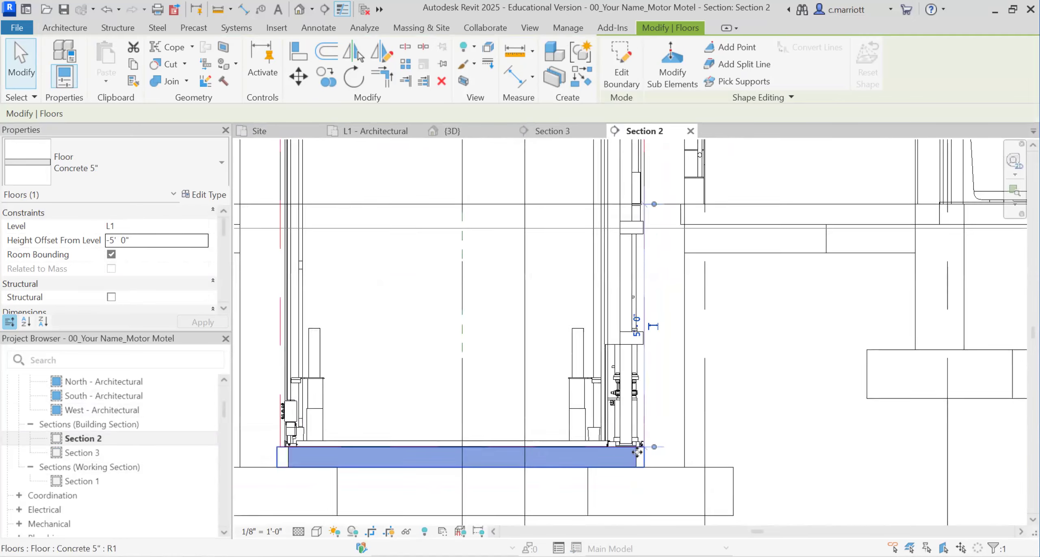
scroll(452, 469, up, 1)
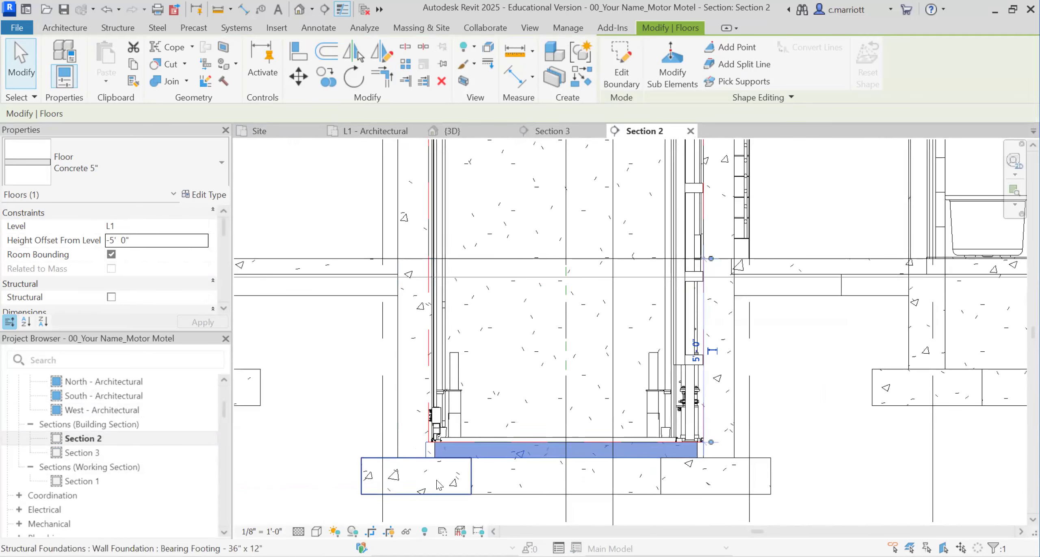
click(306, 369)
scroll(371, 353, down, 4)
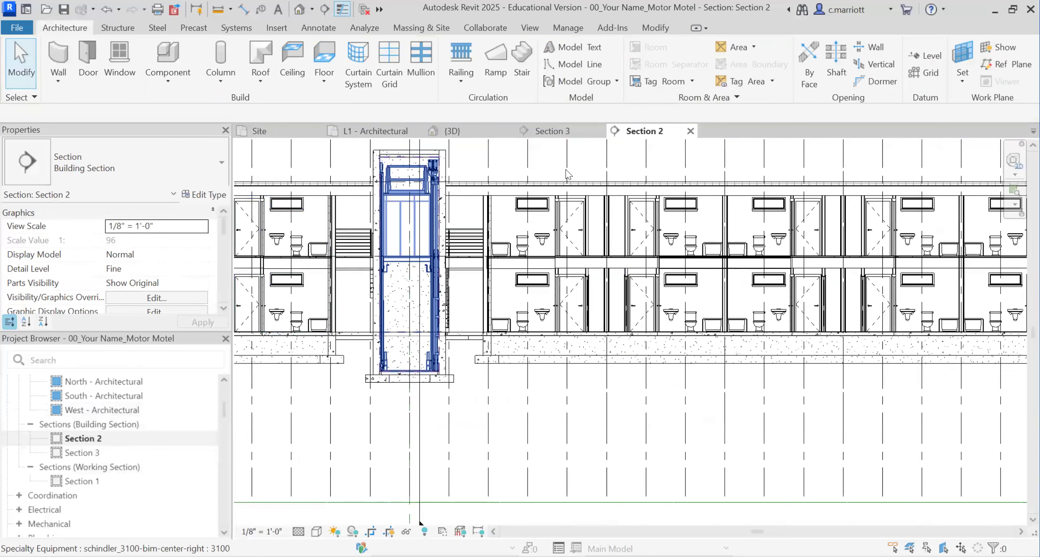
- Switch to the {3D} view and examine the separate building with curtain walls across the site from the motel rooms
click(459, 131)
scroll(529, 407, down, 2)
scroll(548, 397, down, 4)
mouse_move(352, 328)
middle_down()
mouse_move(419, 335)
mouse_move(453, 322)
middle_up()
scroll(417, 251, up, 2)
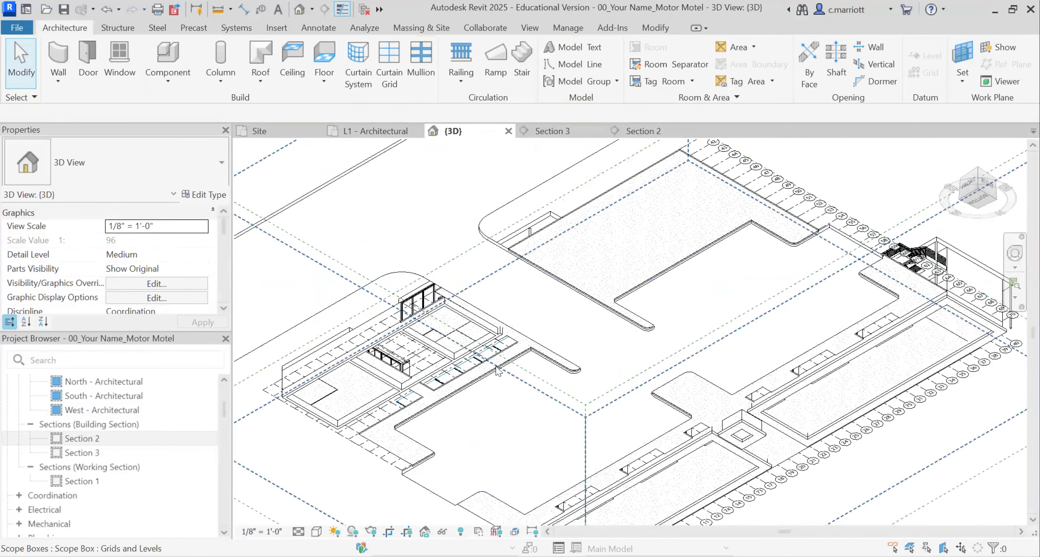
scroll(413, 280, up, 2)
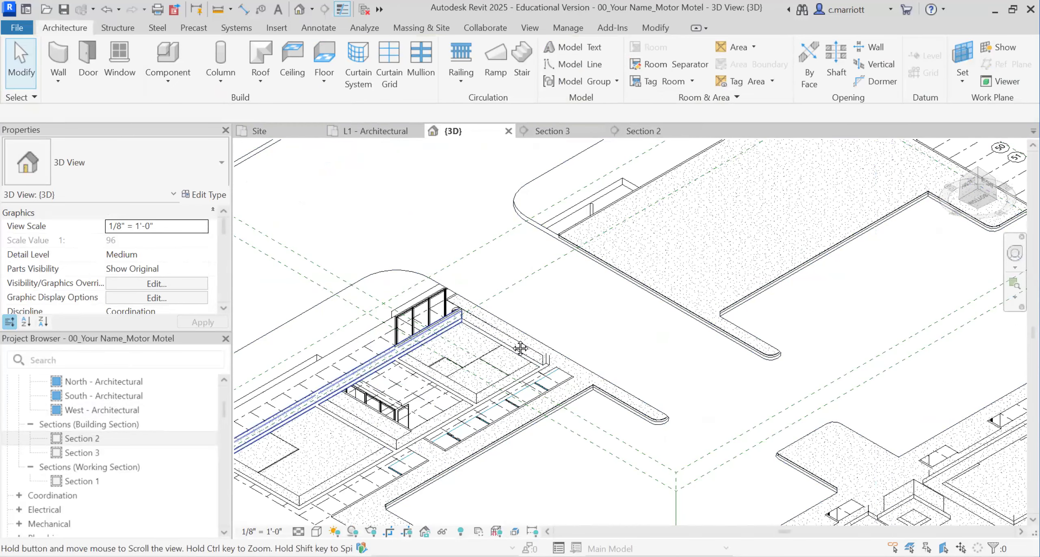
middle_drag(521, 348, 657, 322)
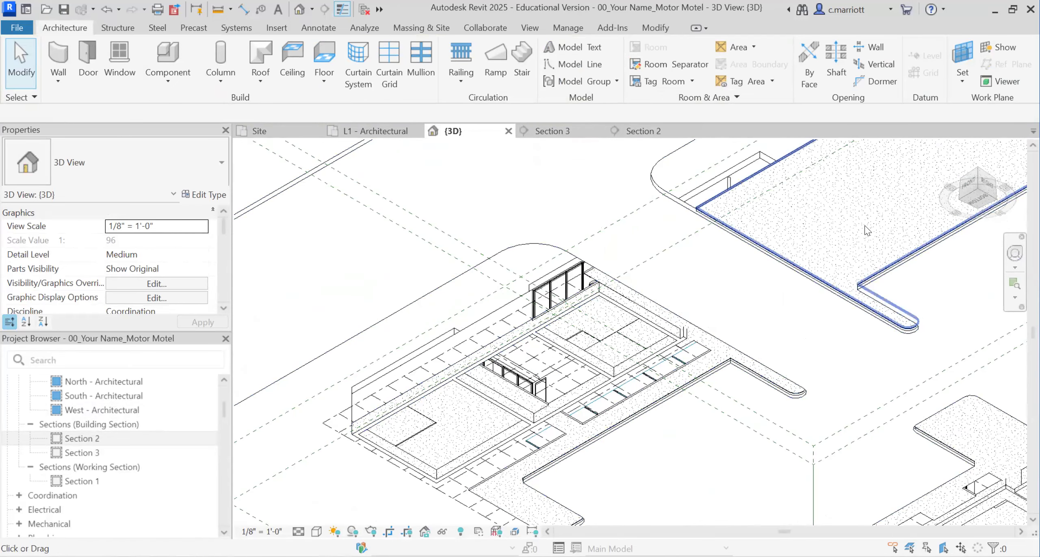